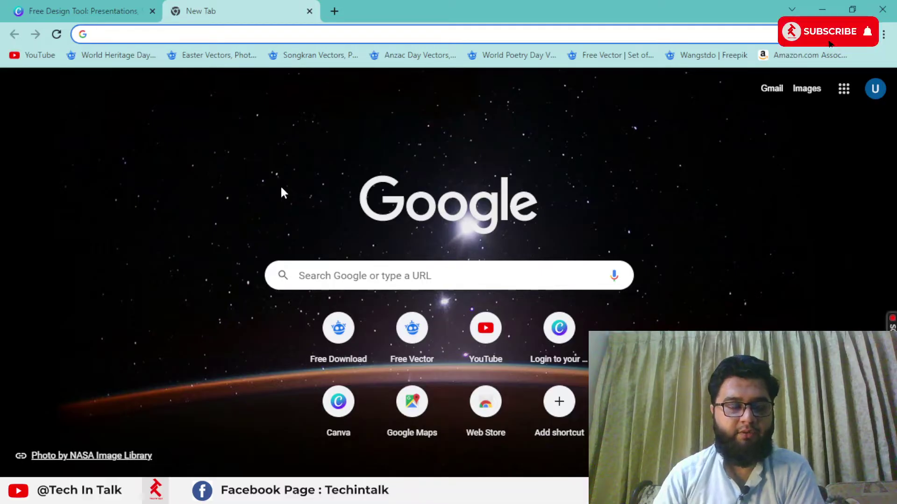
Step: Log in to Canva through Continue with Google using the existing Google account
left_click(117, 6)
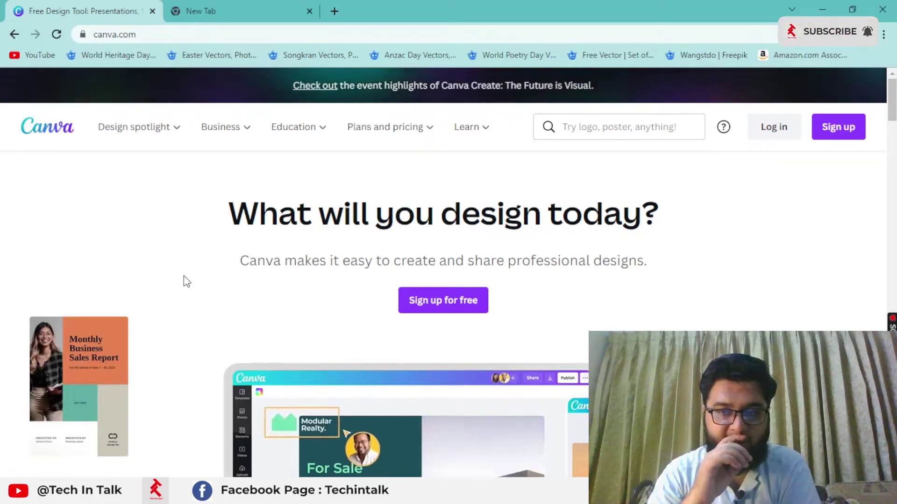
left_click(774, 127)
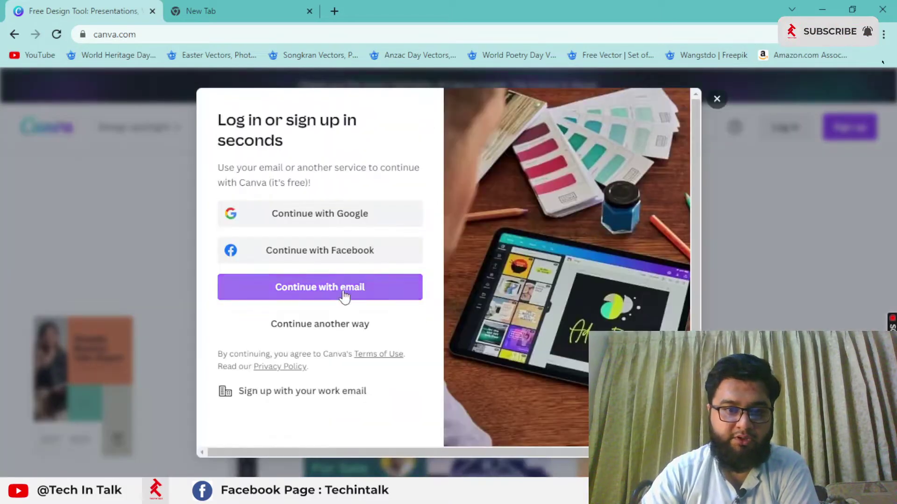
scroll(344, 280, "down", 1)
left_click(335, 193)
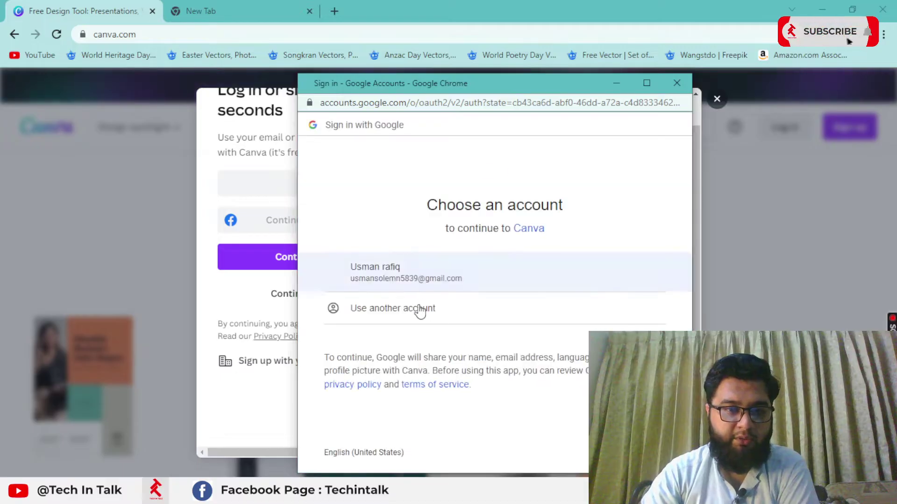
left_click(420, 267)
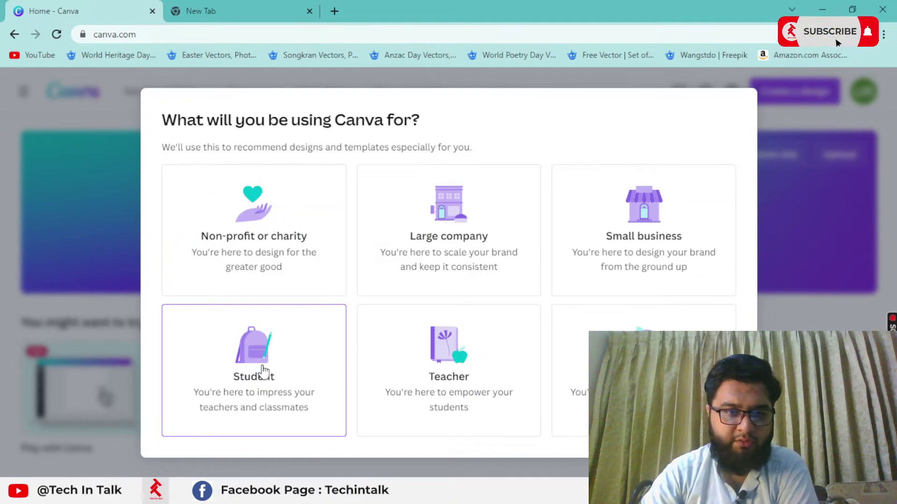
Step: Answer onboarding as a Student studying at University, then skip inviting team members
left_click(267, 415)
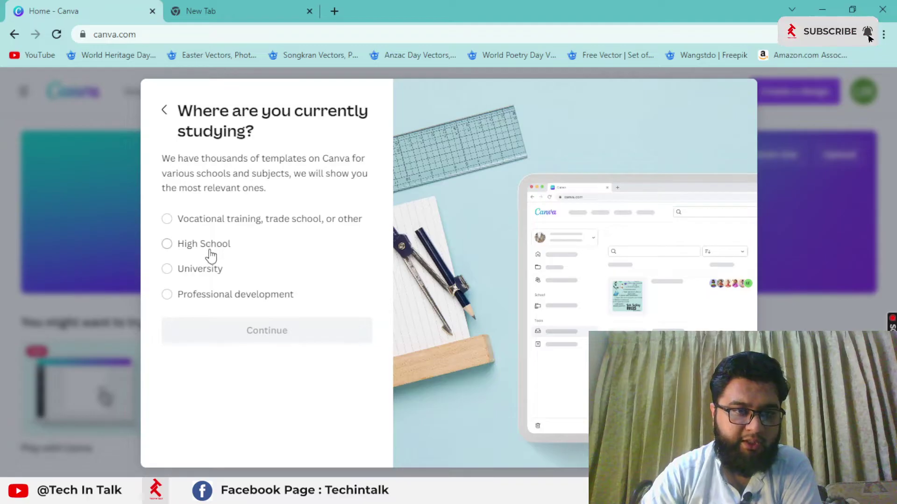
left_click(211, 252)
left_click(204, 271)
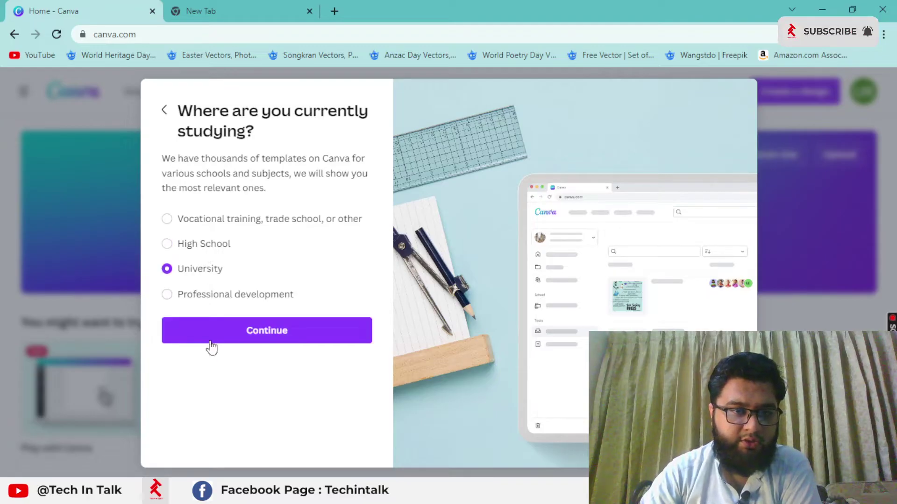
left_click(216, 333)
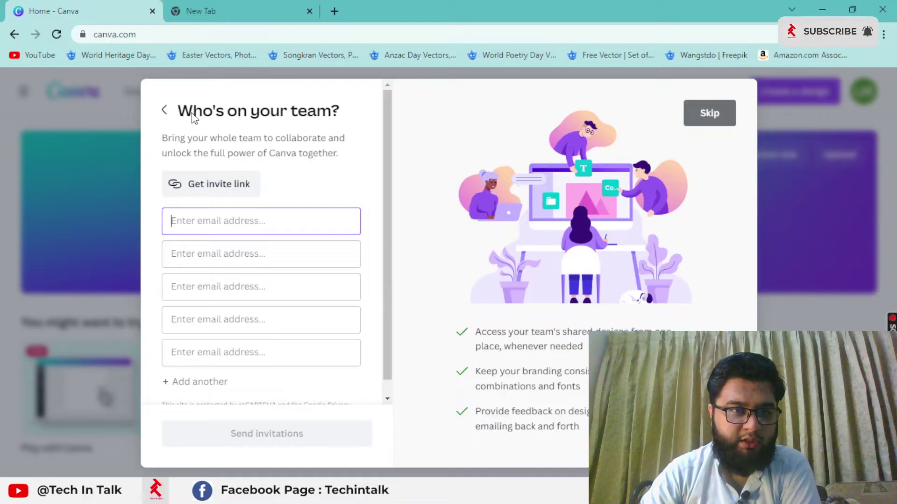
scroll(243, 378, "down", 1)
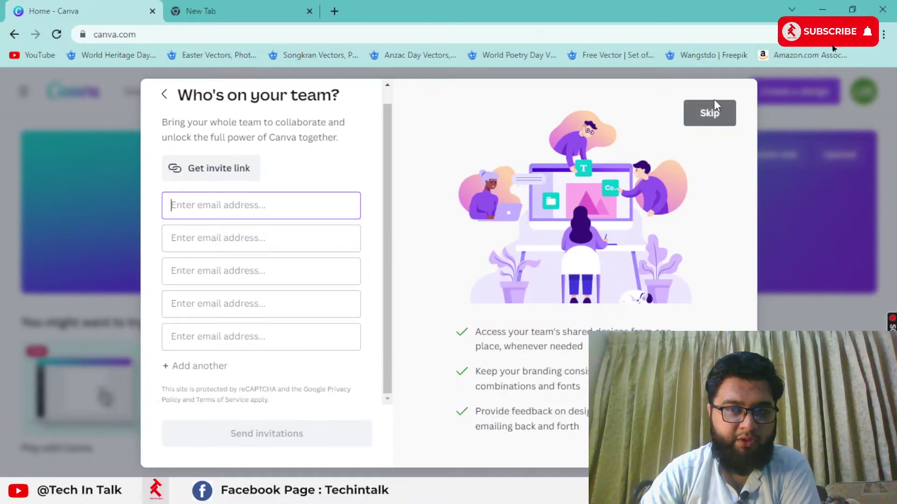
left_click(709, 113)
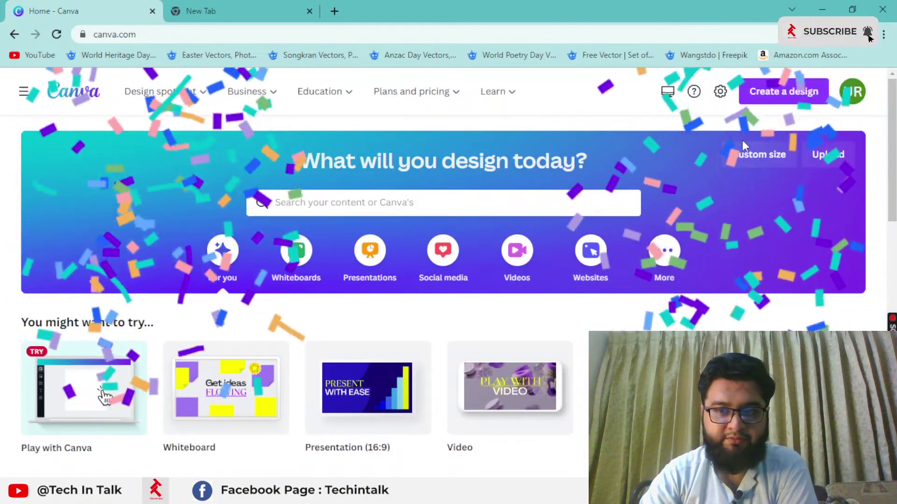
Step: Open the home dashboard's side navigation panel, then the profile avatar's account menu
scroll(541, 280, "down", 8)
scroll(542, 281, "up", 7)
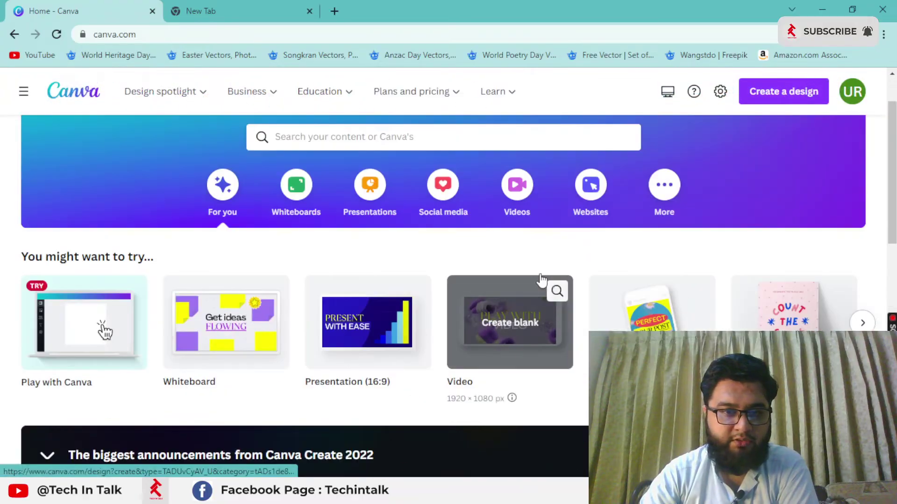
scroll(414, 297, "up", 2)
scroll(415, 299, "down", 12)
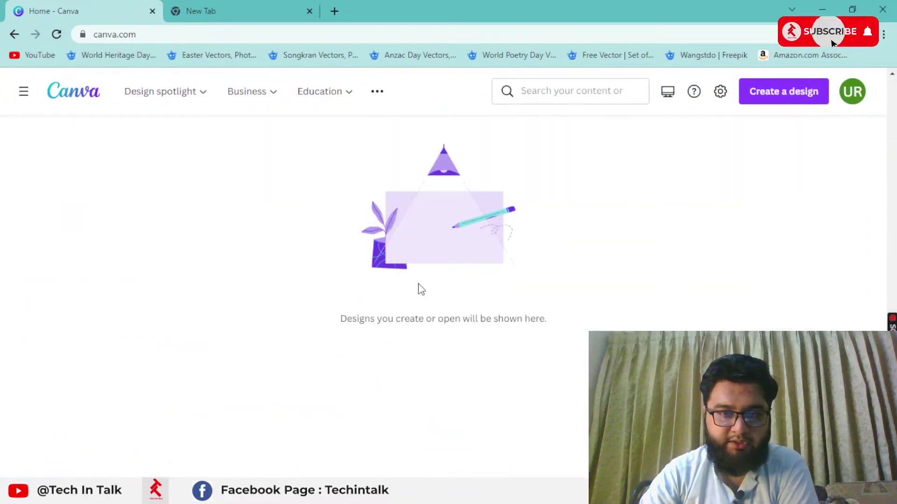
scroll(420, 290, "up", 12)
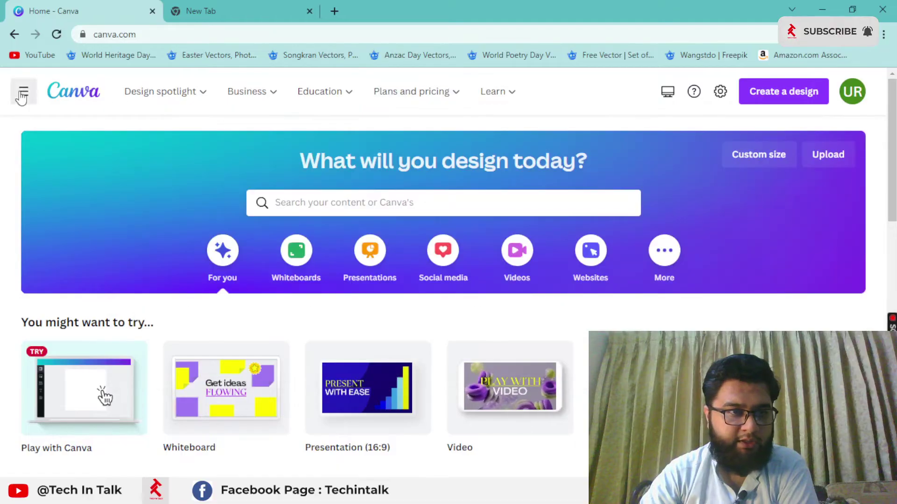
left_click(22, 96)
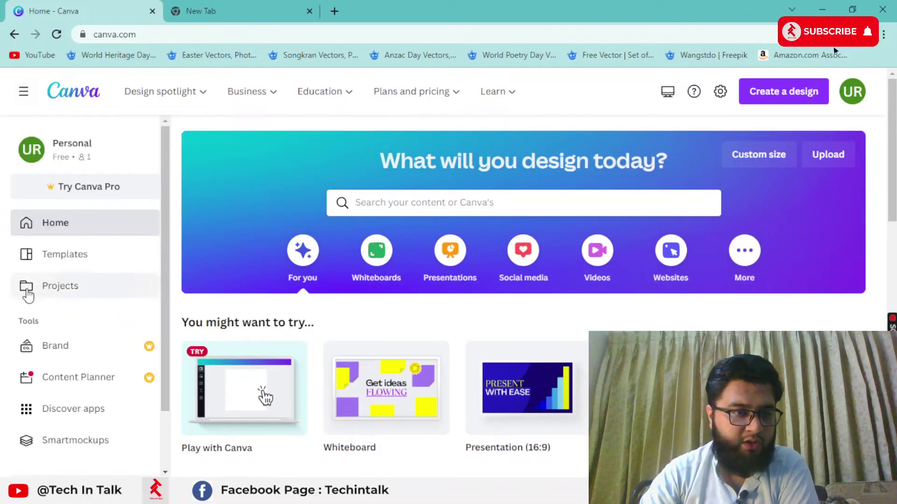
scroll(28, 295, "down", 2)
scroll(29, 295, "up", 2)
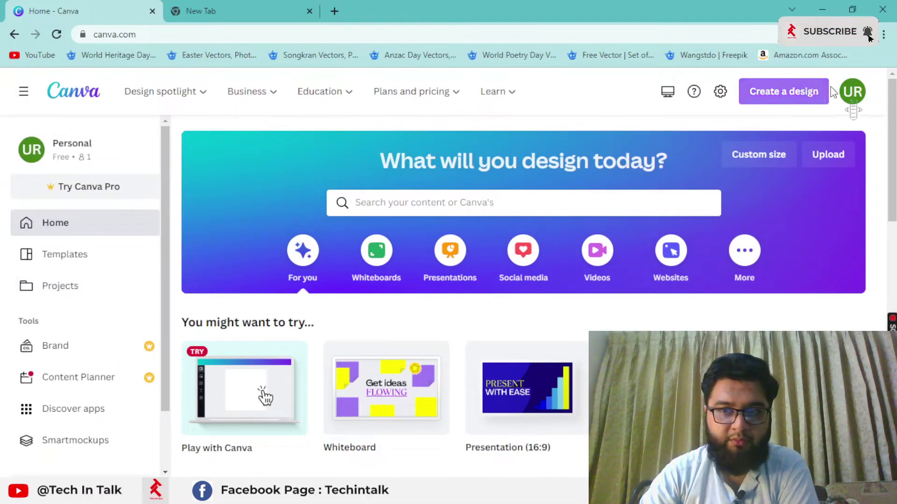
left_click(848, 90)
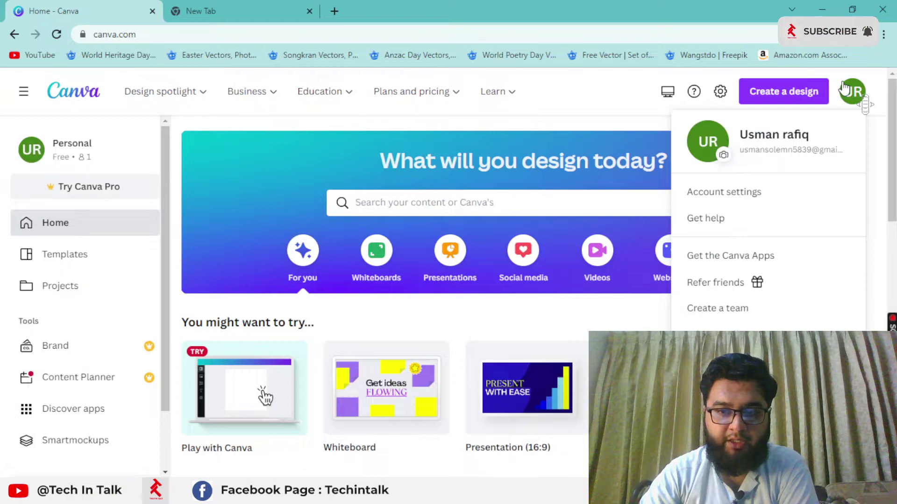
Step: Open Account settings and scroll the Your account page down to Accessibility and Link opening
left_click(757, 201)
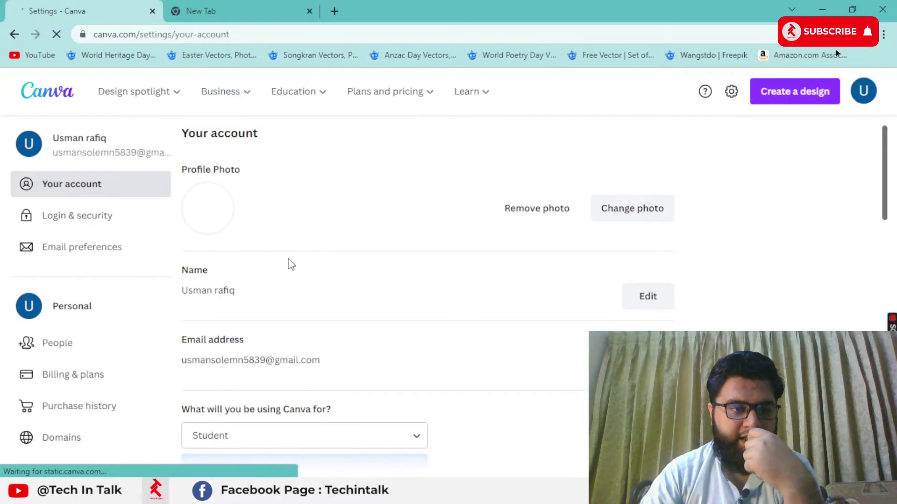
scroll(355, 208, "down", 1)
scroll(353, 203, "down", 8)
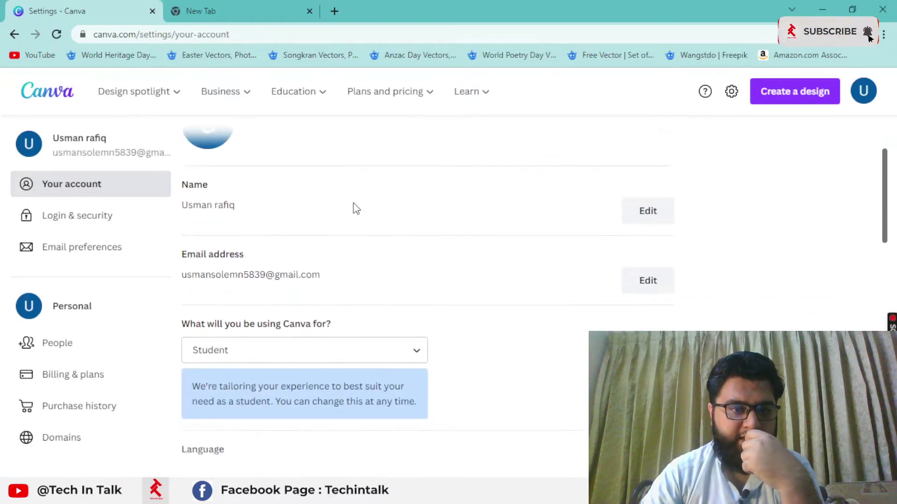
scroll(255, 333, "down", 8)
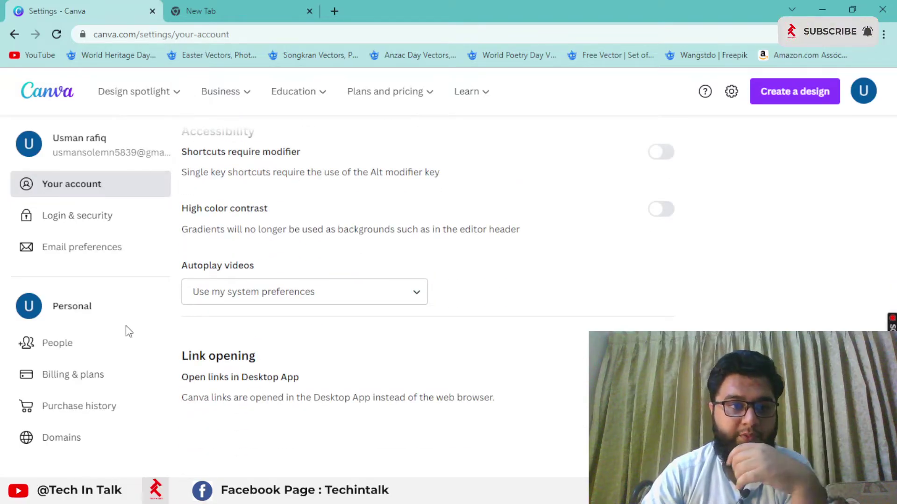
mouse_move(165, 93)
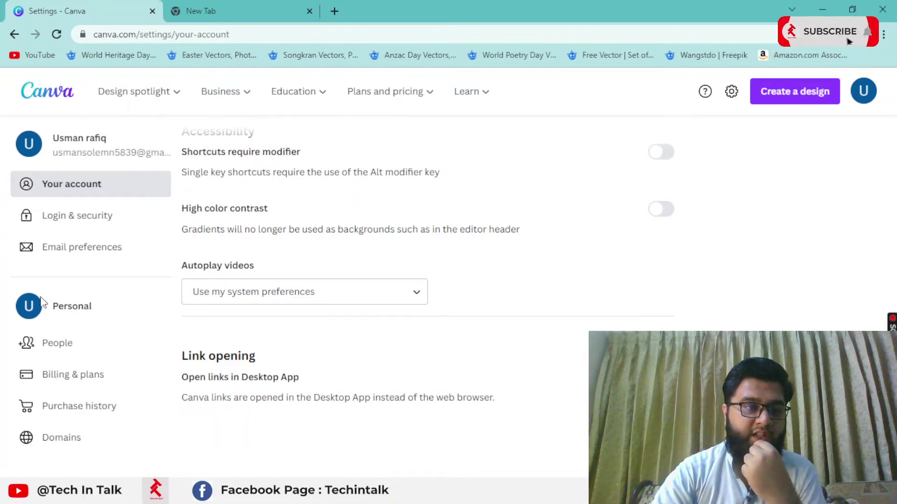
scroll(287, 249, "up", 10)
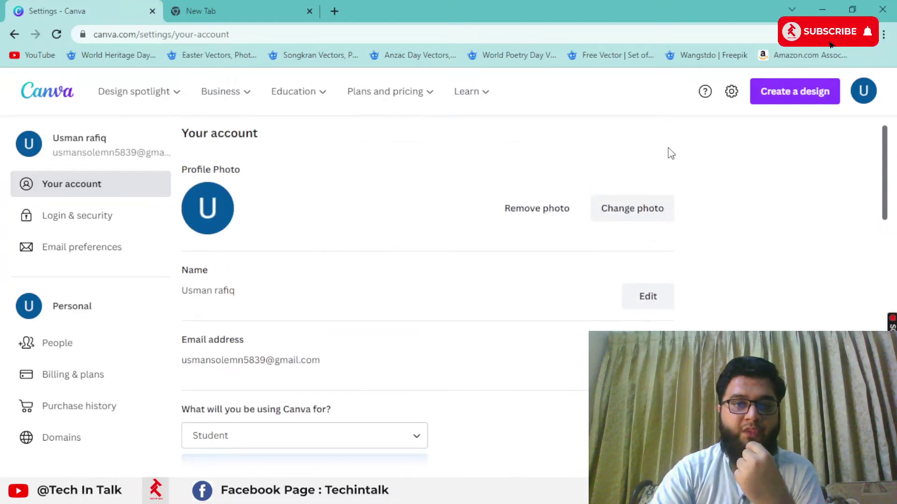
left_click(262, 5)
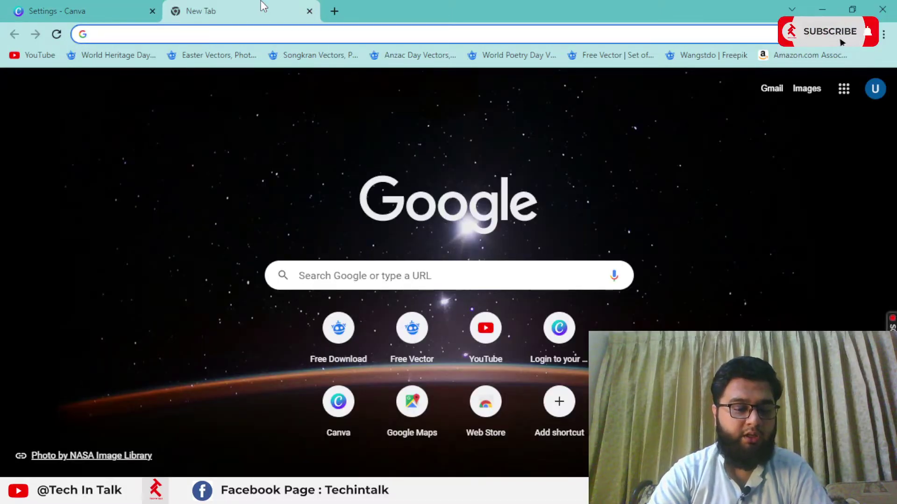
type("https://www.canva.com/creators/apply")
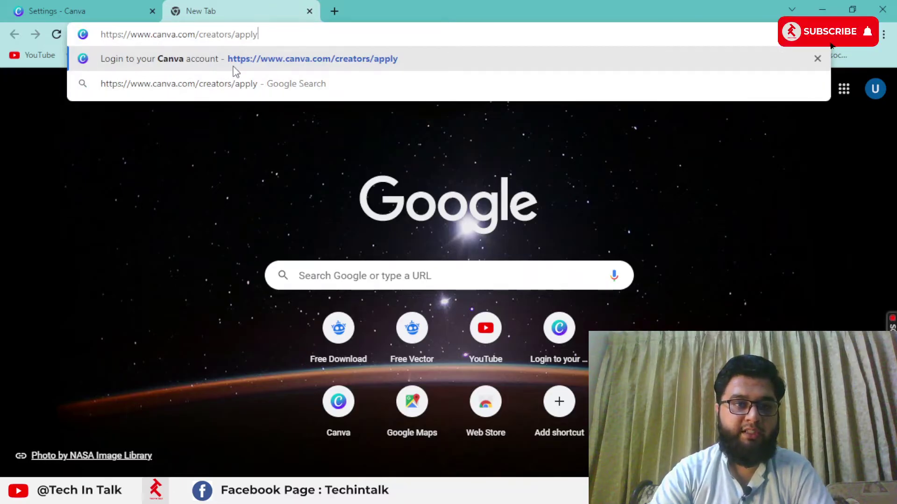
left_click(136, 10)
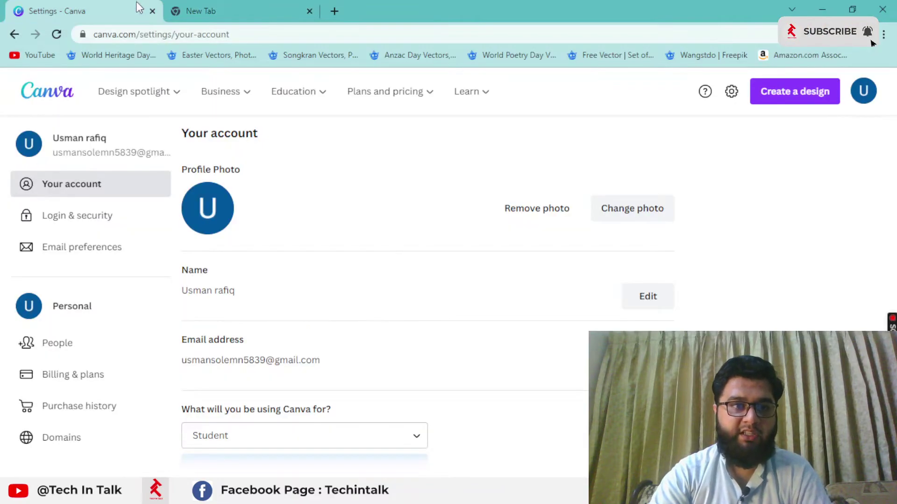
left_click(242, 5)
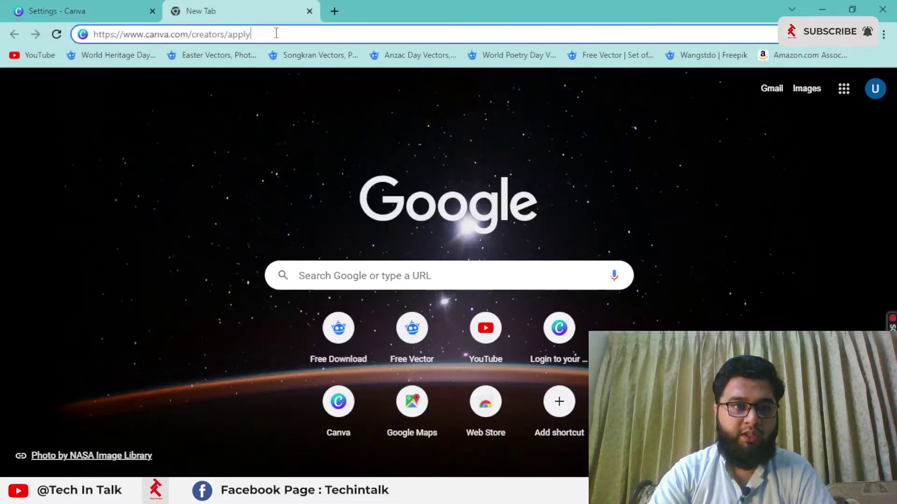
left_click_drag(276, 33, 55, 43)
left_click(295, 37)
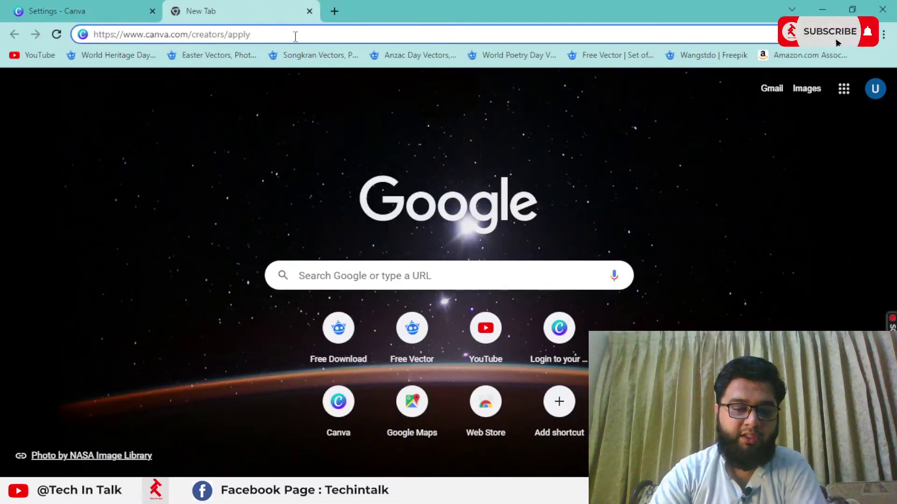
key("Return")
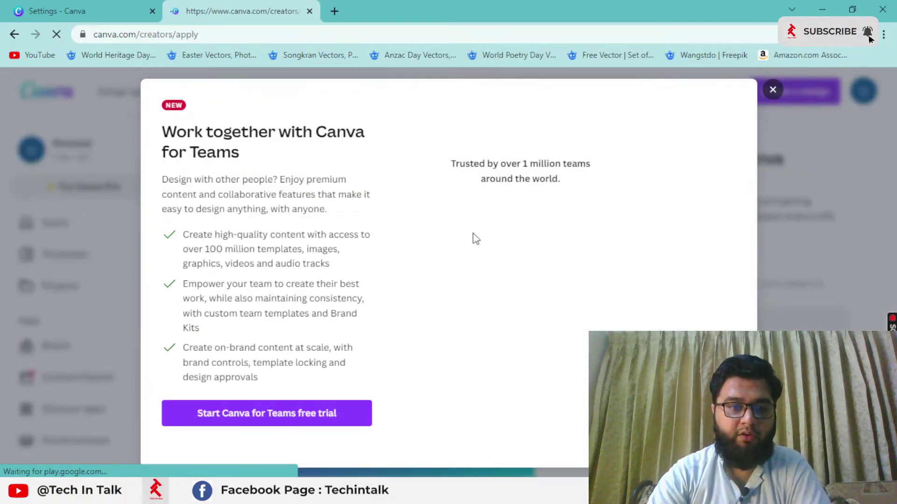
Step: Dismiss the Canva for Teams offer, select the 'Share a URL' field, and open a blank tab
left_click(771, 91)
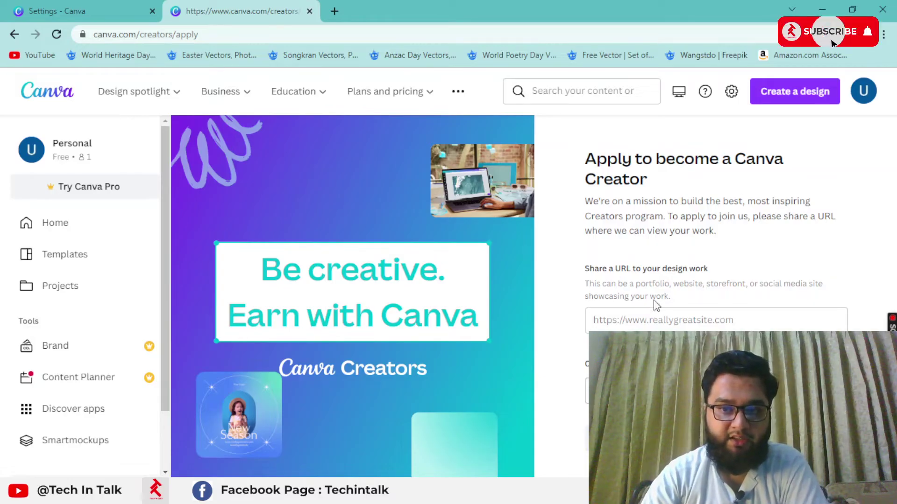
left_click(627, 316)
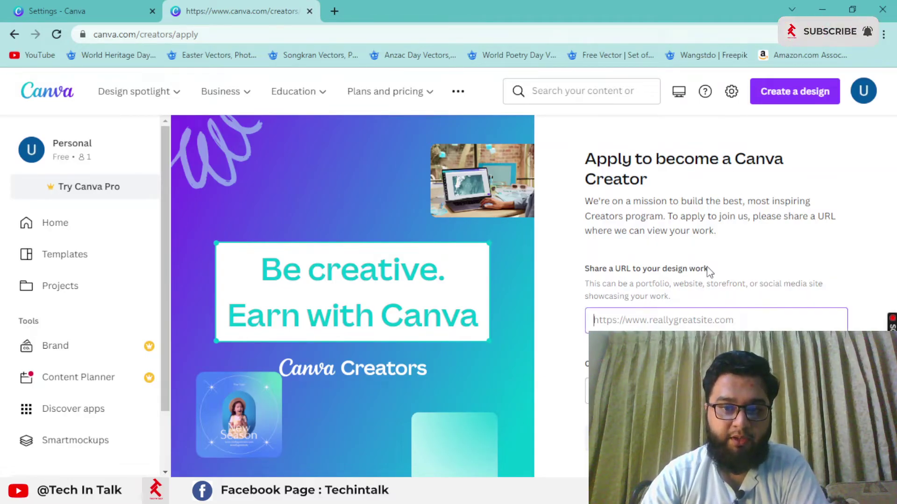
left_click(663, 321)
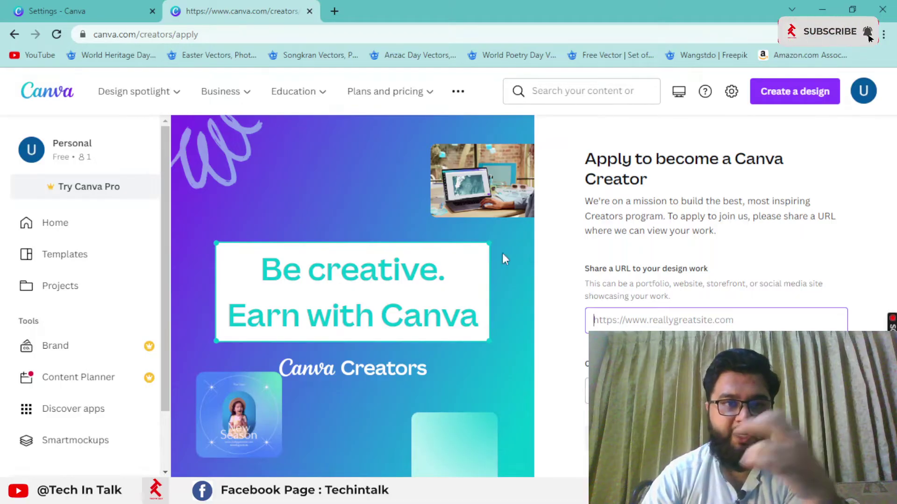
left_click(333, 10)
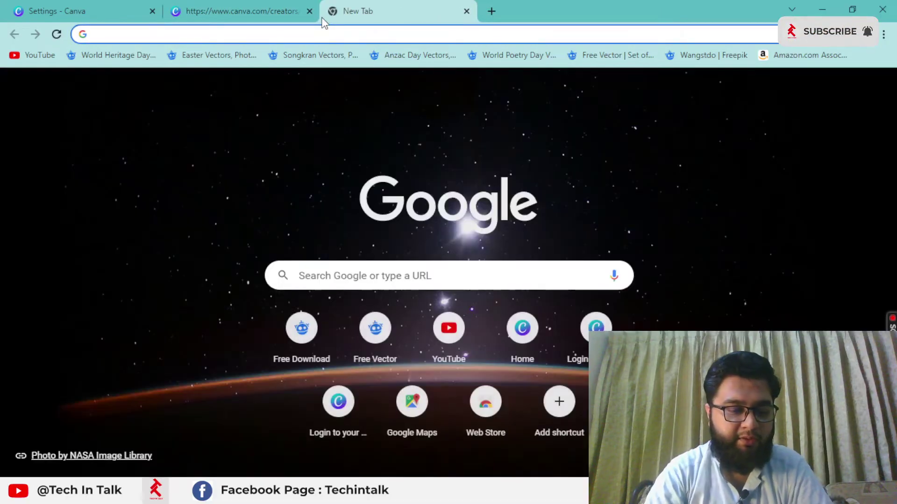
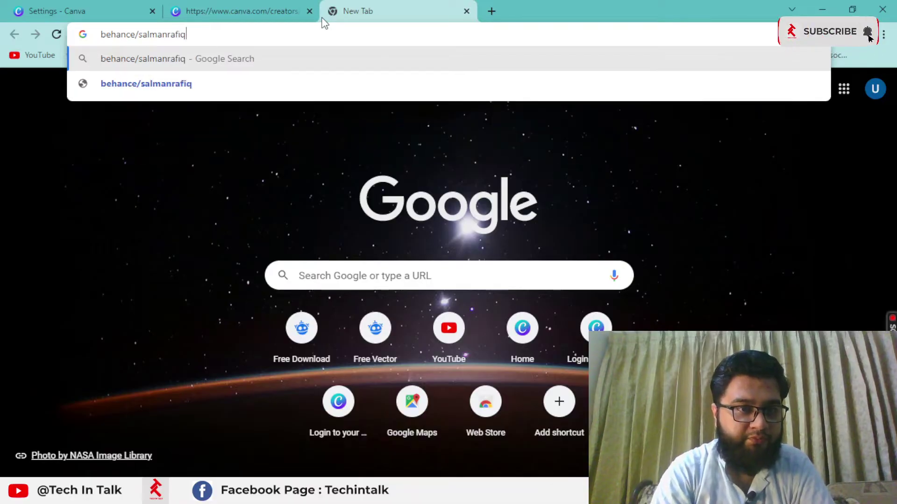
Step: Search for the designer's Behance profile, view the portfolio, then close that tab
key("Return")
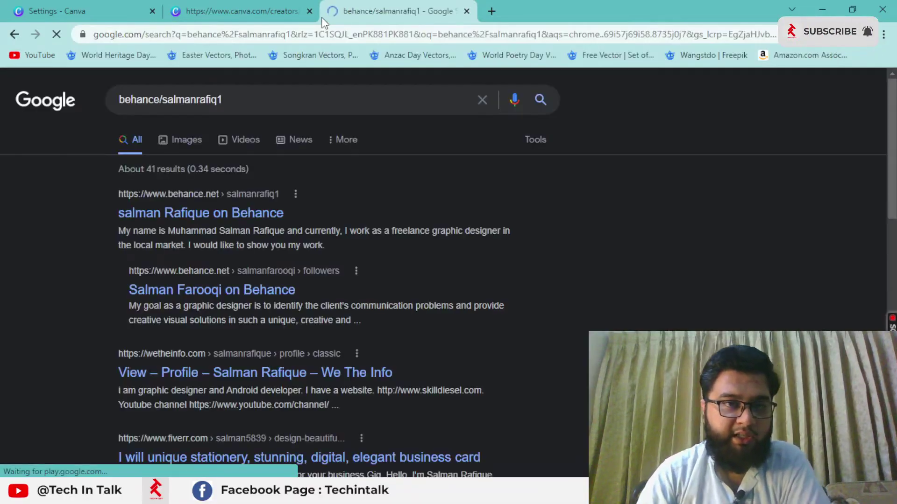
left_click(220, 201)
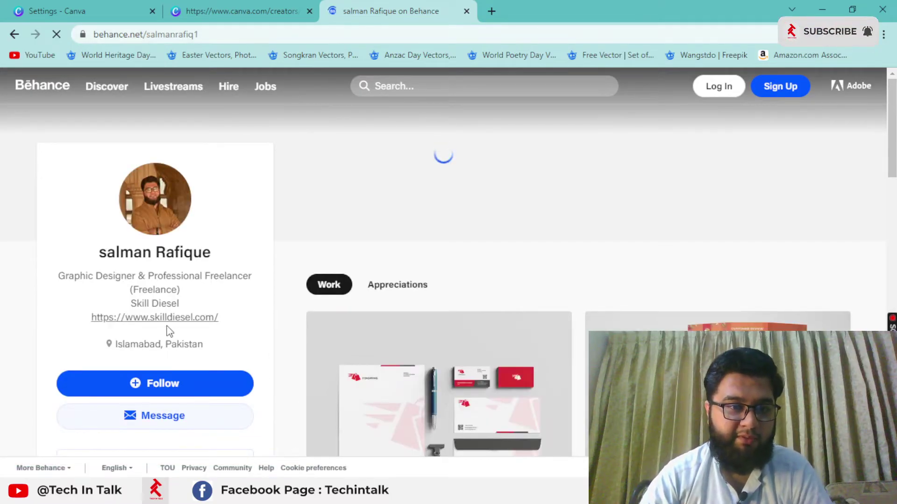
left_click(253, 36)
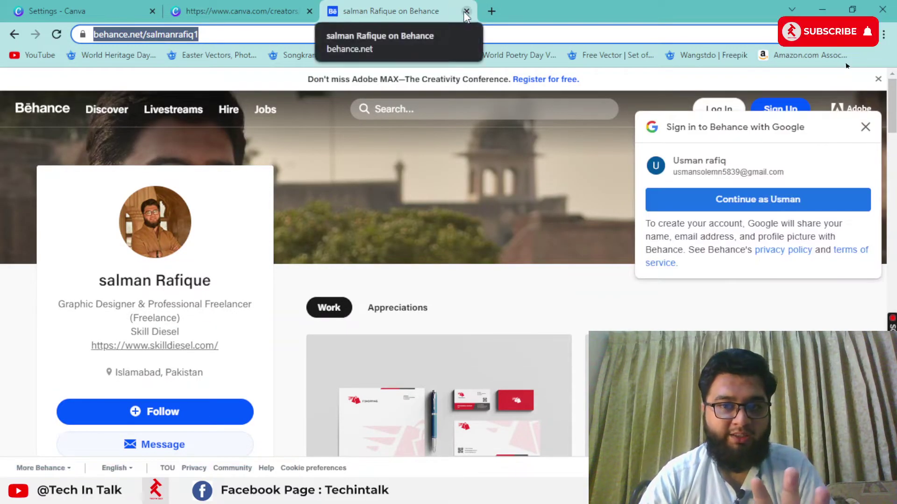
left_click(466, 12)
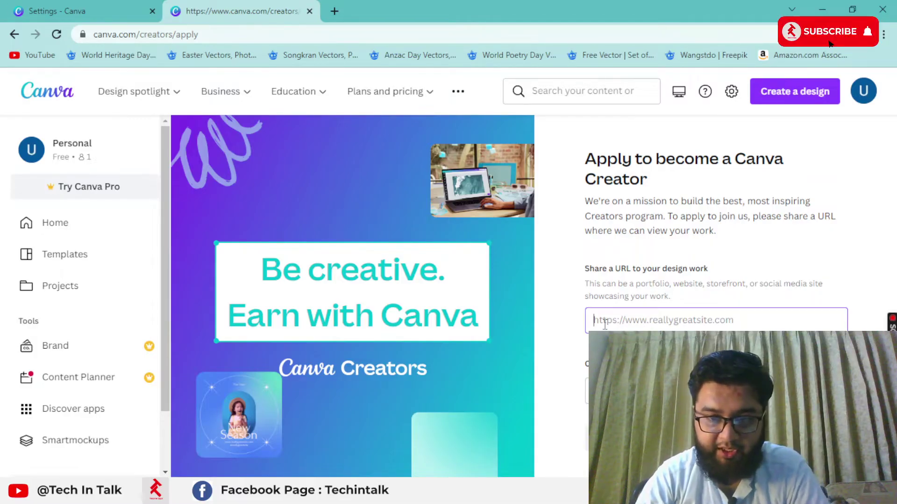
Step: In a new tab, search Google for 'skilldiesel' and scroll through the results
left_click(335, 11)
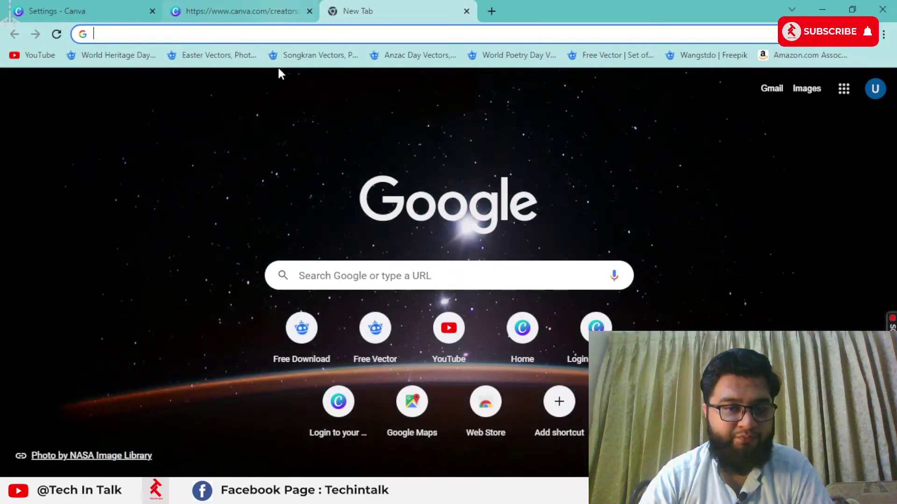
left_click(274, 31)
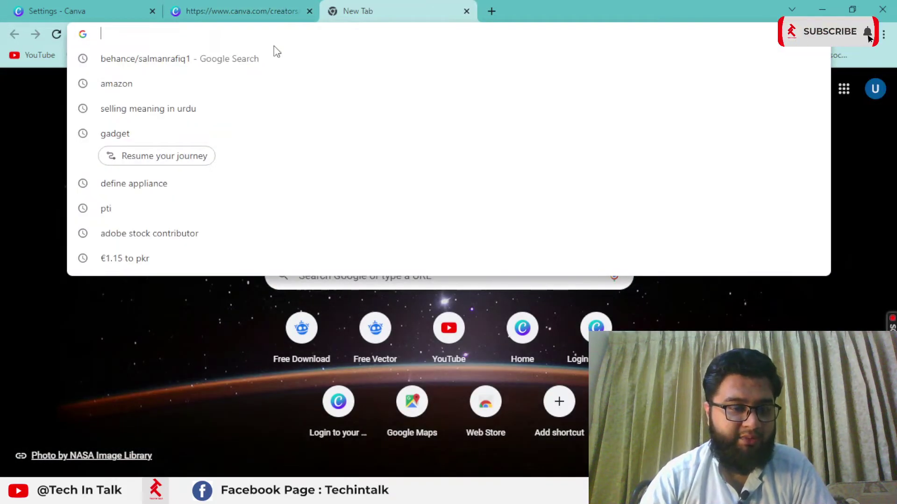
type("skill")
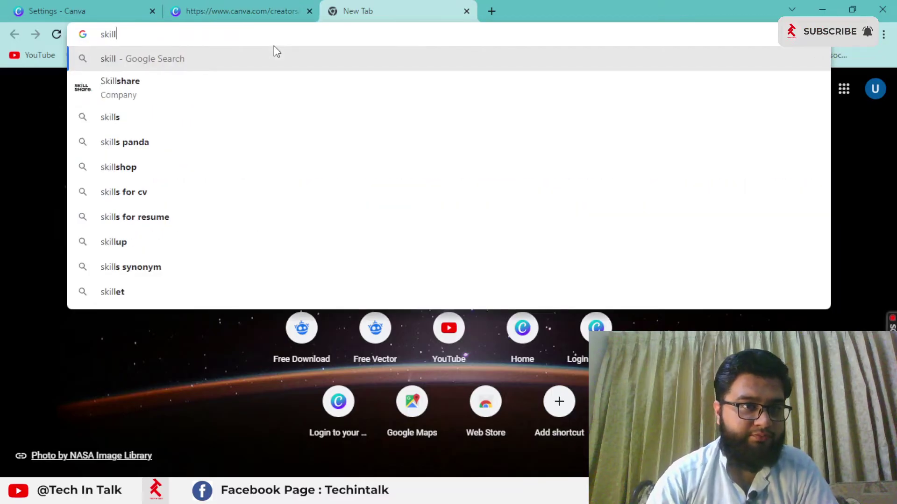
type("diesel")
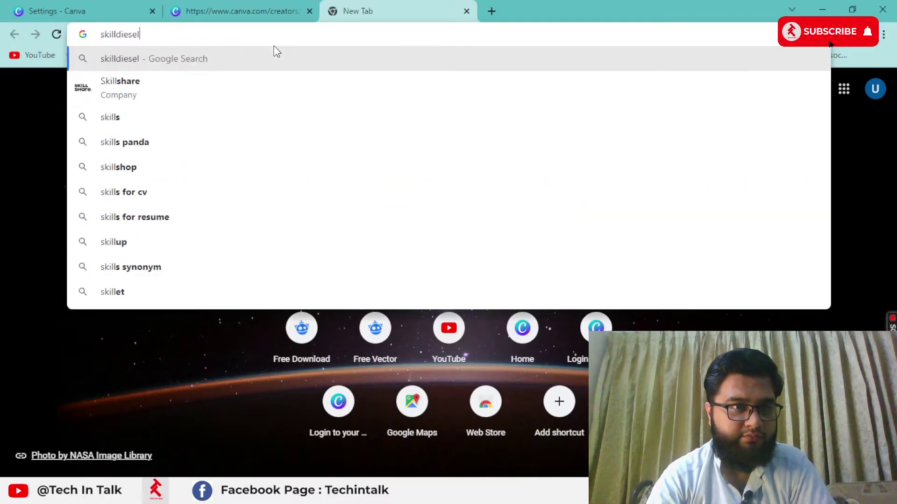
key("Return")
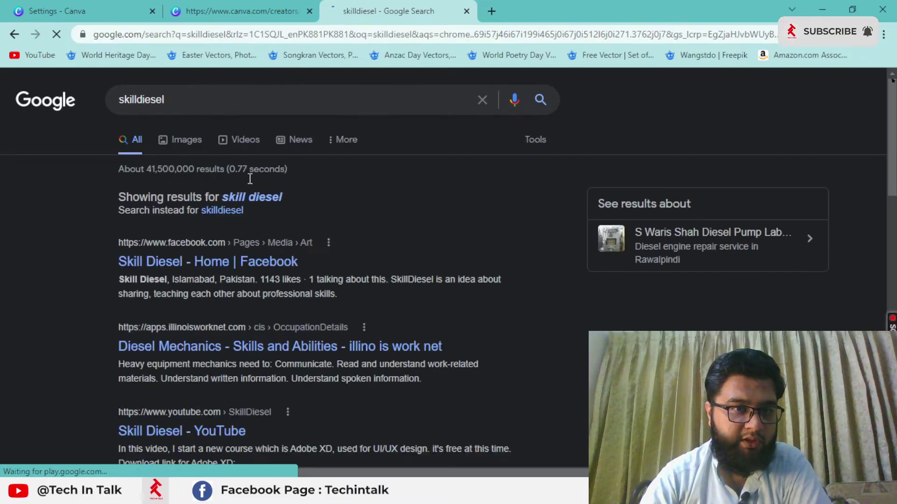
scroll(229, 257, "down", 5)
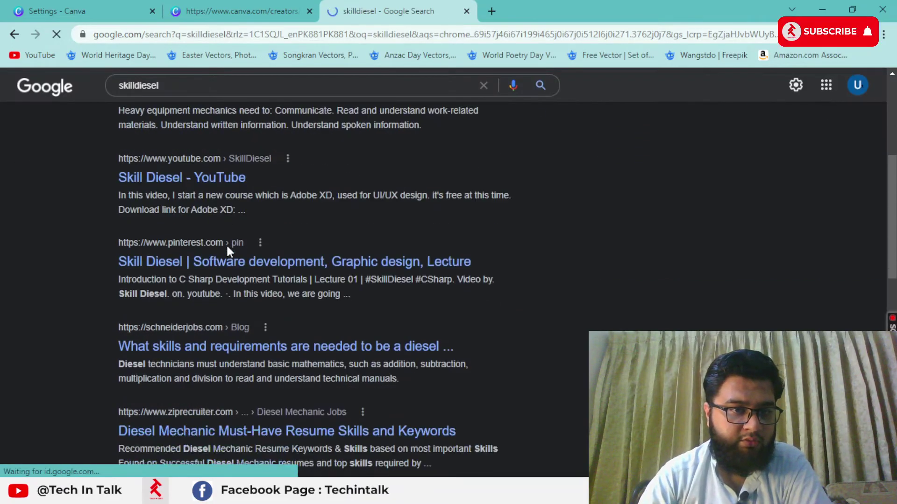
scroll(226, 248, "down", 3)
scroll(226, 248, "down", 5)
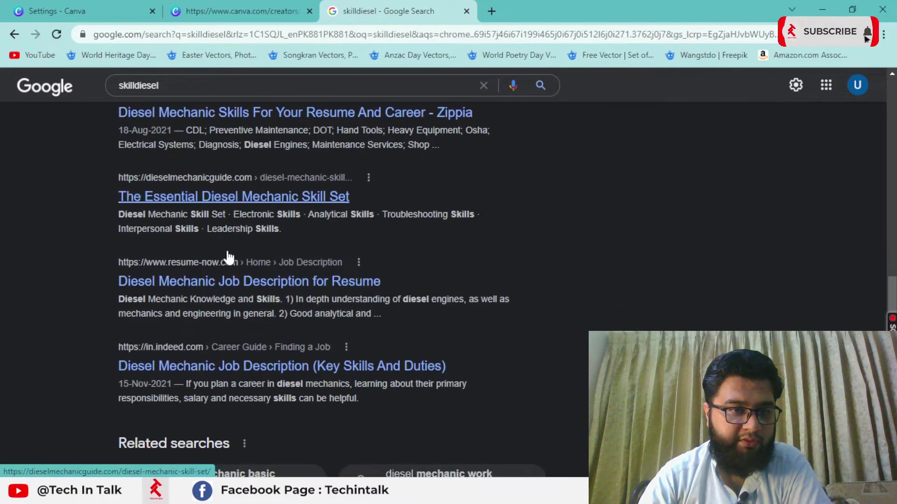
scroll(226, 249, "down", 3)
Step: Refine the search to skilldiesel.com, open the Skilldiesel site, and copy its address
left_click(234, 82)
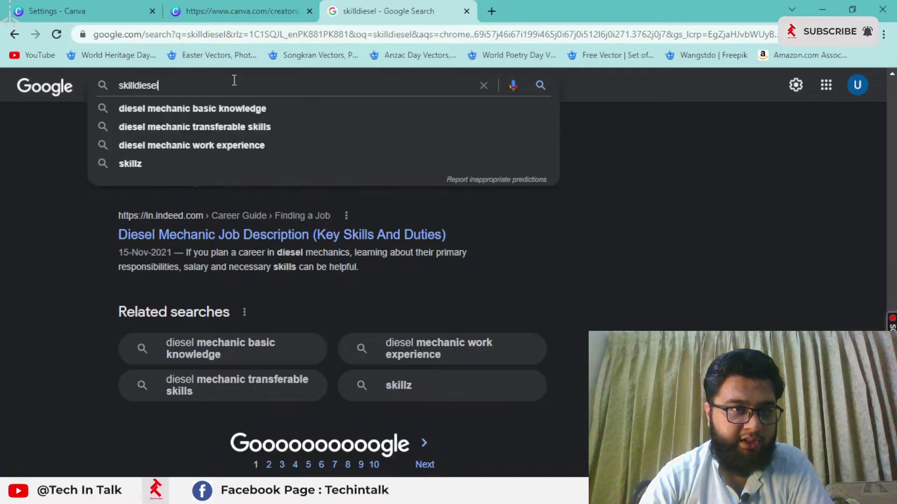
type(".com")
key("Return")
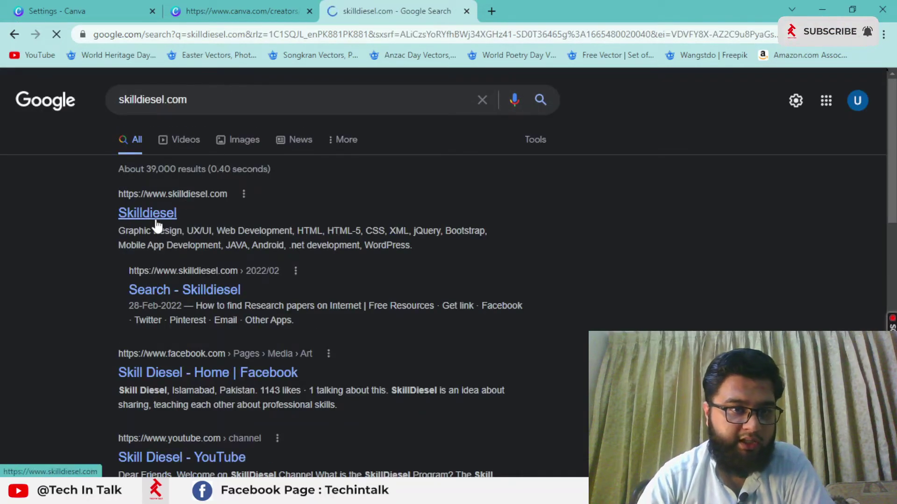
left_click(156, 227)
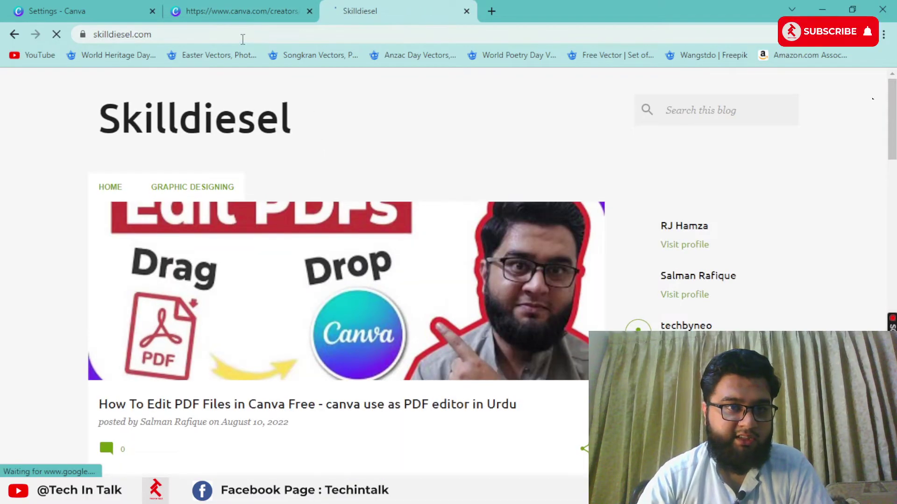
left_click(243, 37)
key("ctrl+c")
left_click(264, 10)
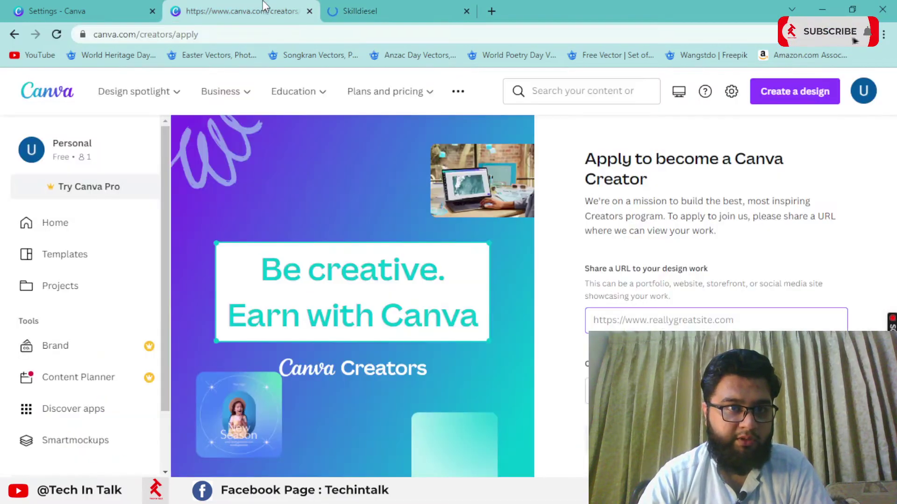
left_click(674, 327)
key("ctrl+v")
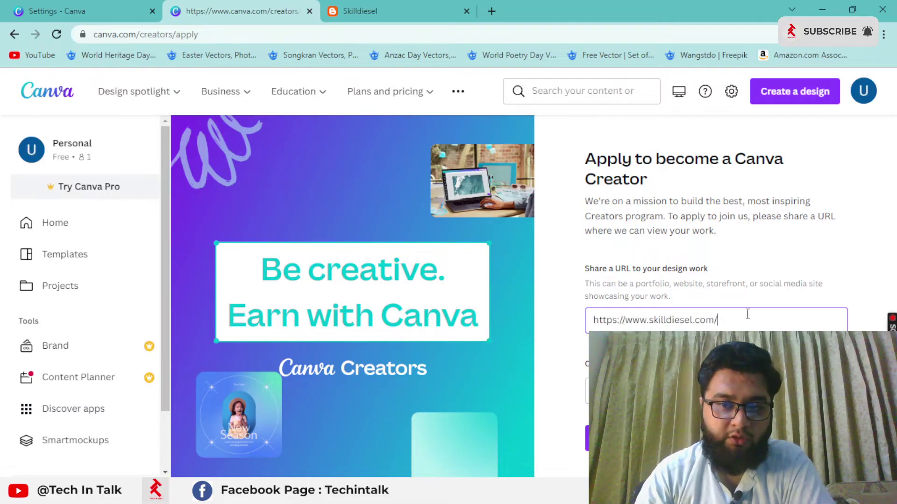
key("ctrl+a")
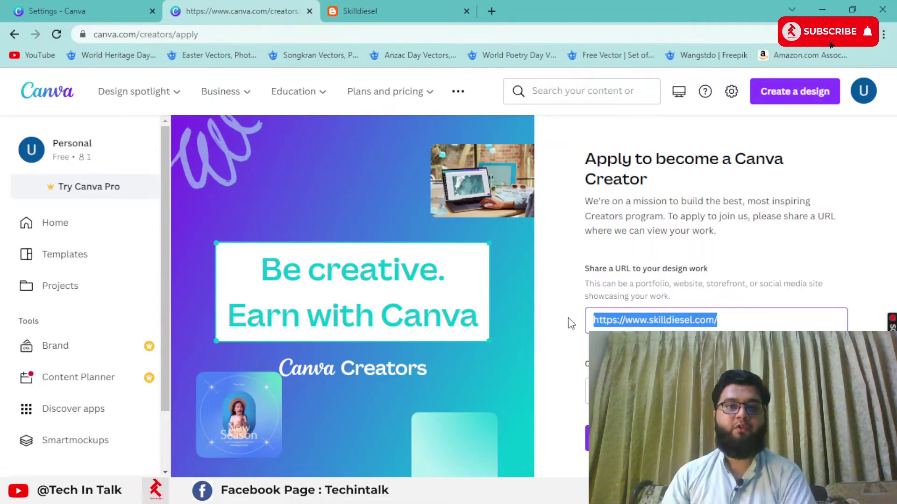
left_click(616, 439)
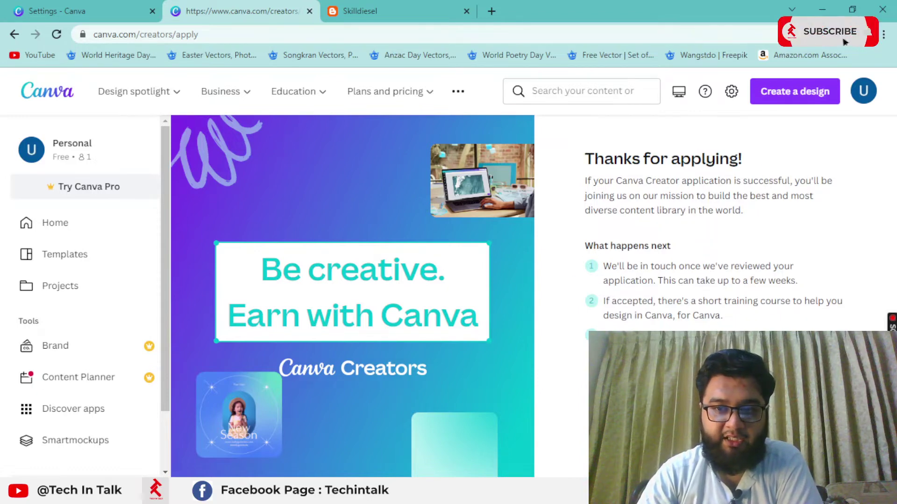
left_click(467, 11)
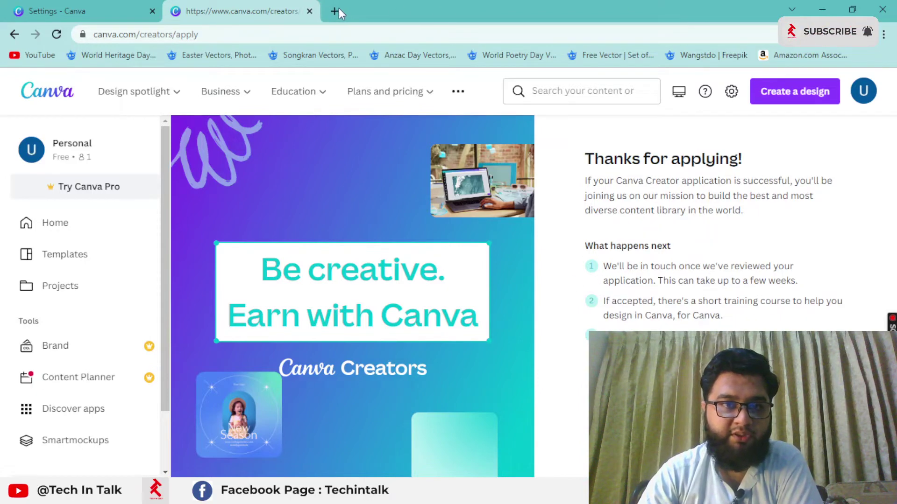
Step: Open Gmail in a new tab and view the inbox with Canva's application-received email
left_click(334, 12)
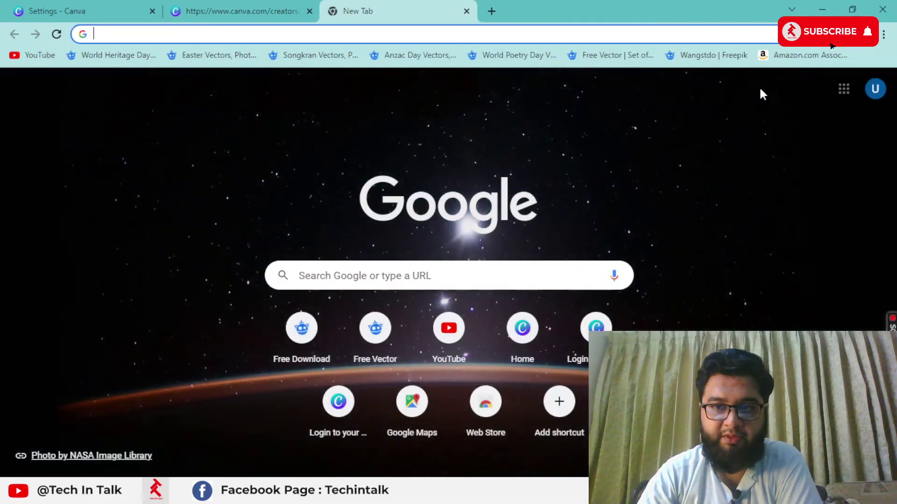
left_click(275, 6)
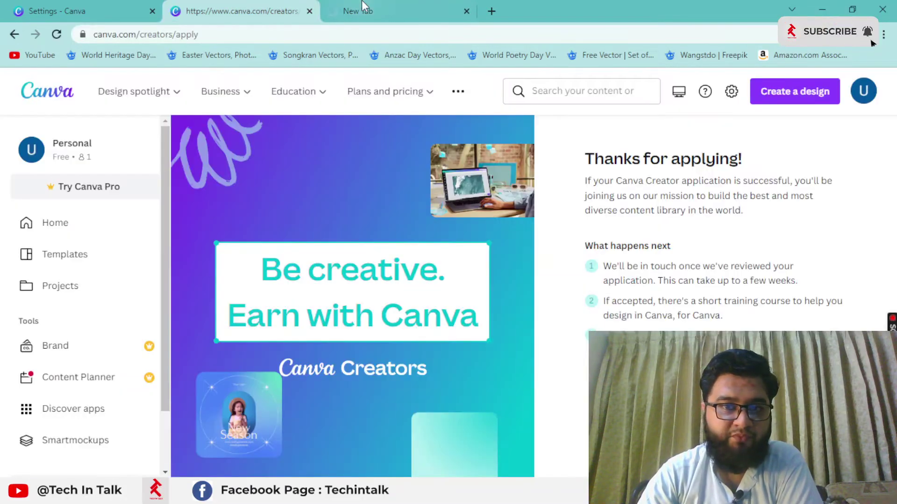
left_click(364, 7)
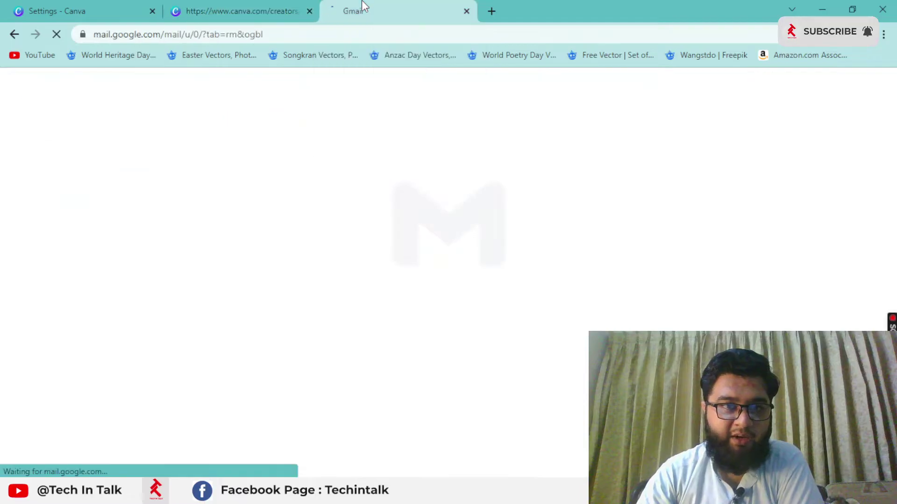
left_click(282, 6)
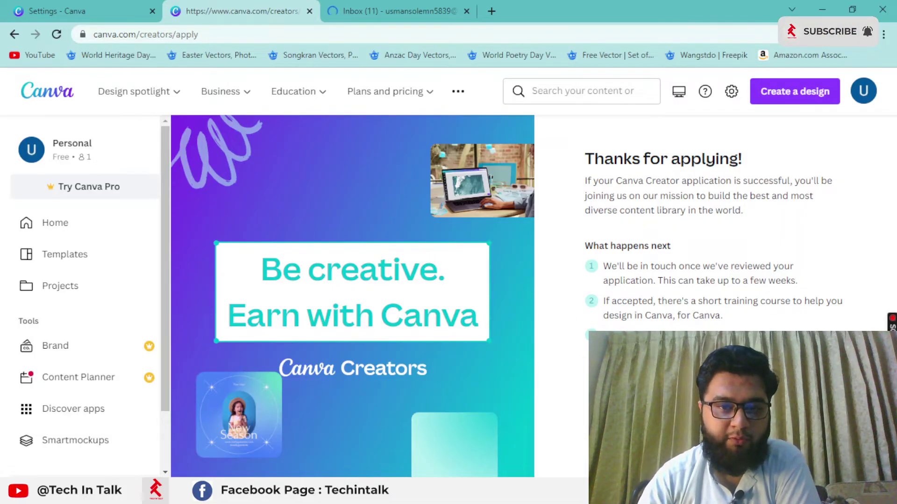
left_click(419, 7)
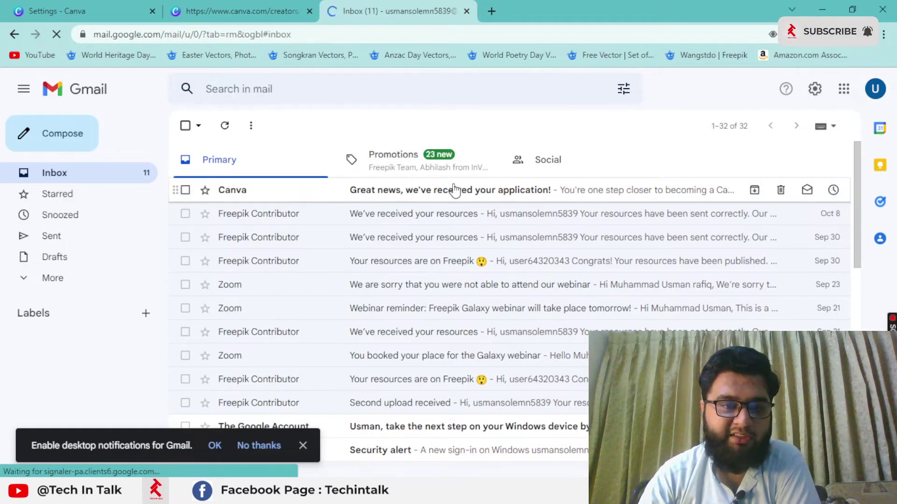
Step: Open Canva's 'Thanks for applying' email and read the review timeline in What's next?
left_click(417, 199)
scroll(320, 301, "down", 2)
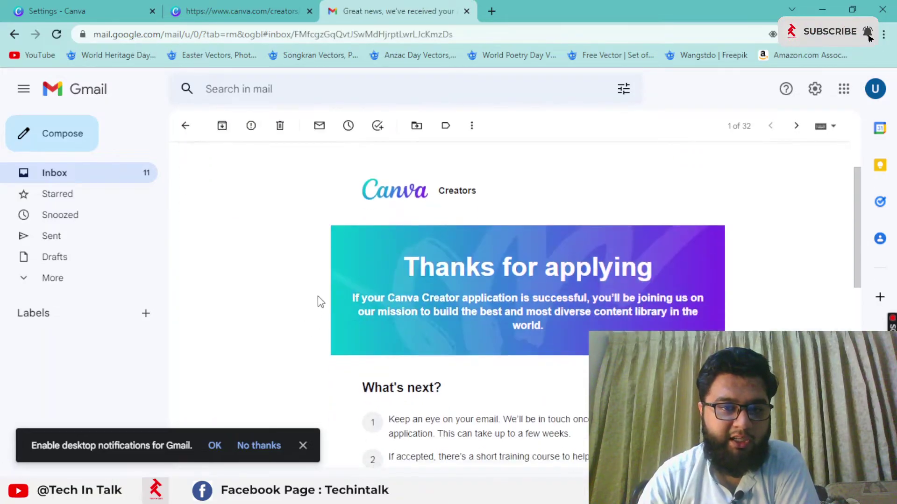
scroll(322, 294, "down", 4)
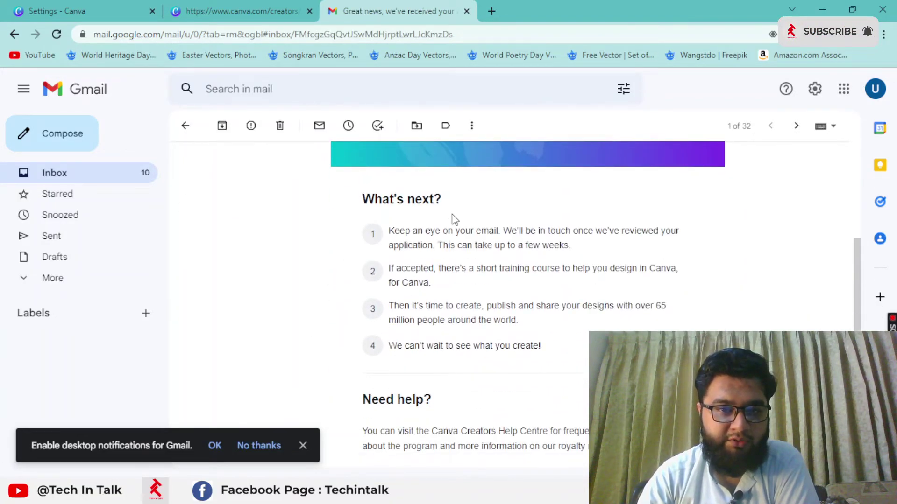
left_click_drag(573, 246, 526, 245)
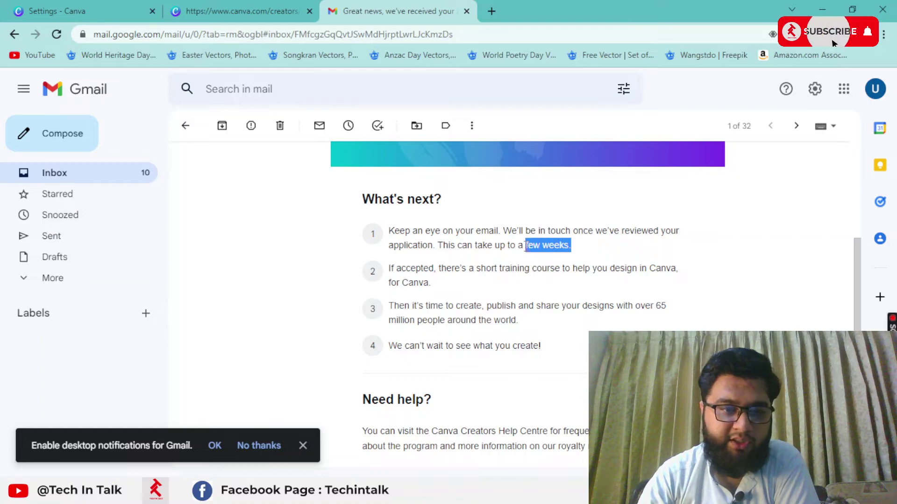
left_click(573, 262)
left_click_drag(591, 250, 425, 237)
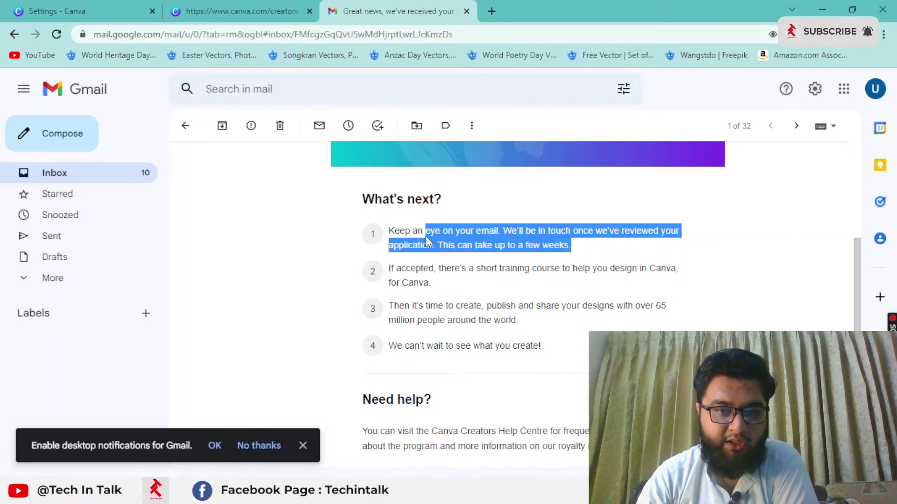
left_click(526, 297)
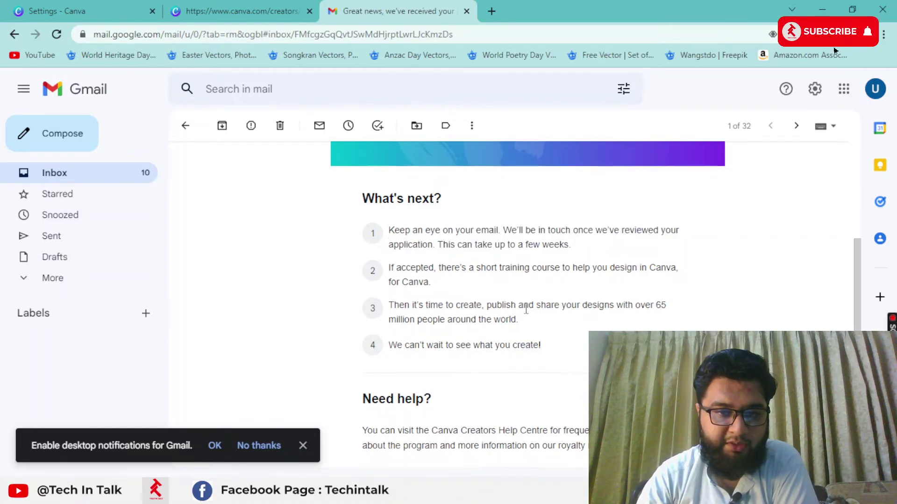
scroll(526, 299, "down", 4)
scroll(527, 314, "up", 7)
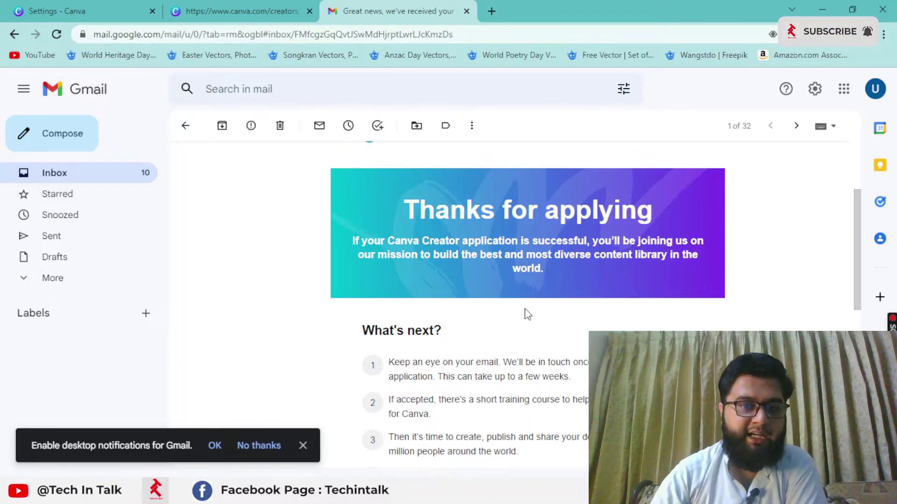
Step: Compare with the Creators confirmation page, then dismiss Gmail's Enable desktop notifications bar
left_click(261, 10)
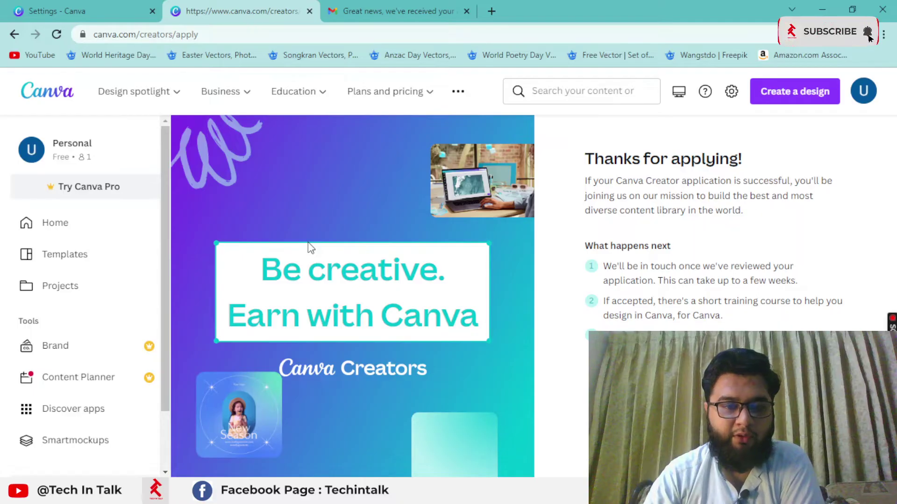
left_click(366, 7)
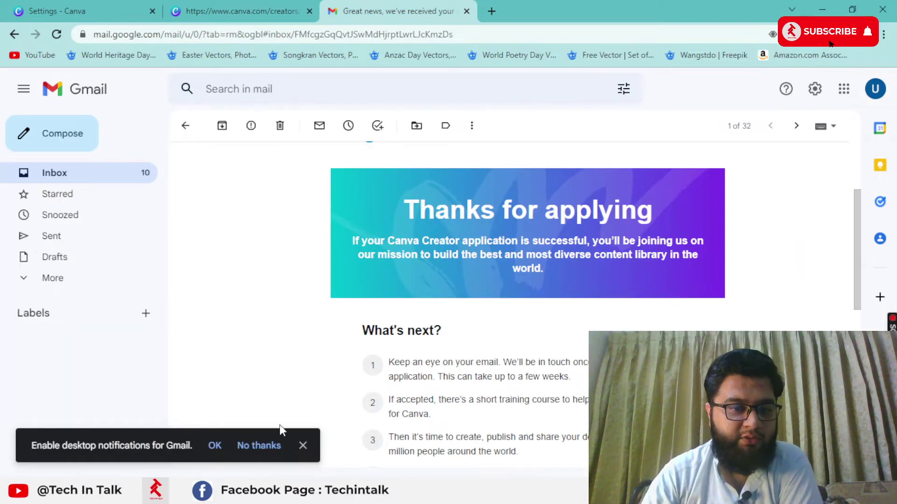
left_click(301, 446)
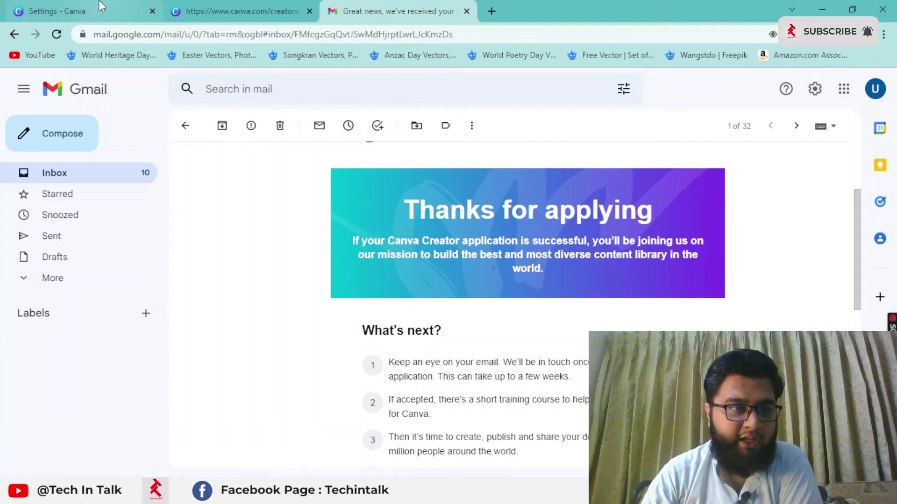
left_click(102, 6)
Step: Scroll the account settings past Insights, Theme and Accessibility, then go back to the Creators confirmation
scroll(308, 241, "down", 10)
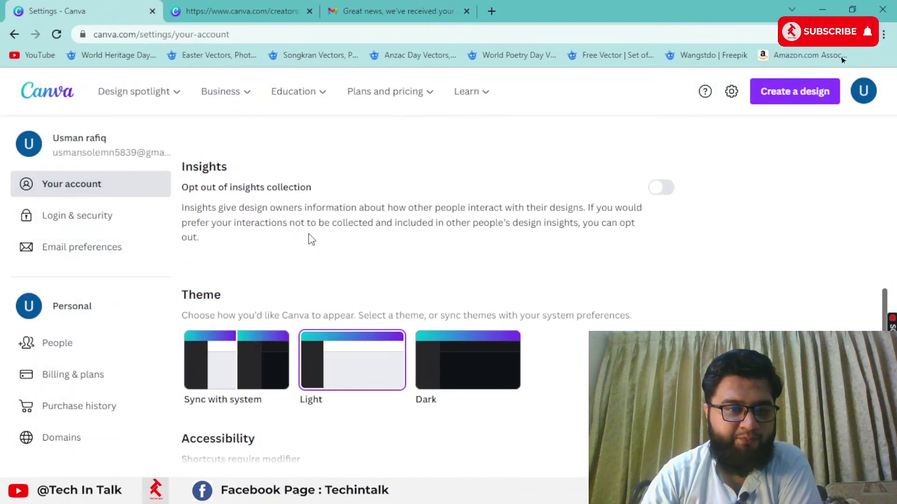
scroll(310, 243, "down", 6)
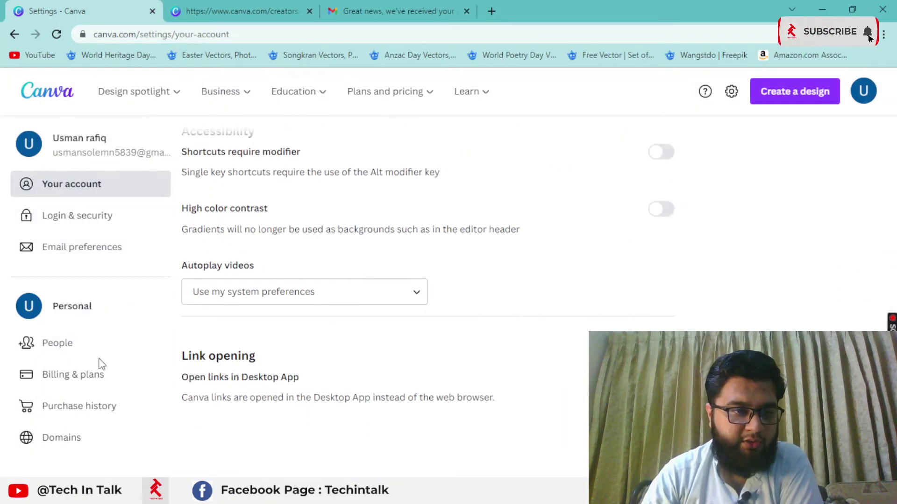
left_click(294, 9)
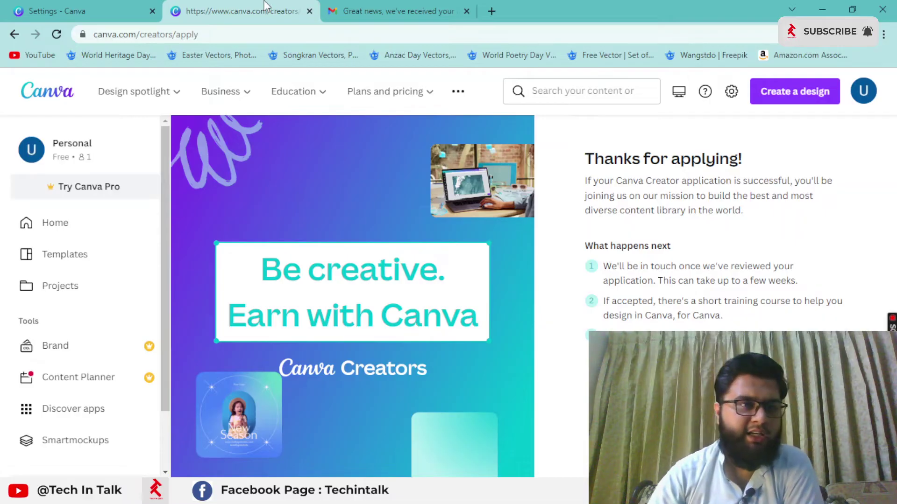
Step: Recheck the Your account profile details, then open the avatar menu on the Creators confirmation page
left_click(107, 5)
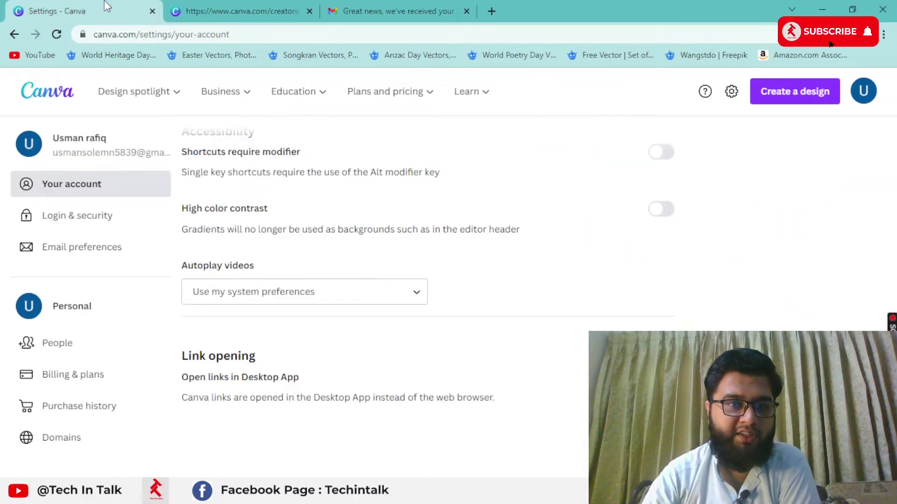
scroll(206, 252, "up", 5)
scroll(210, 256, "up", 5)
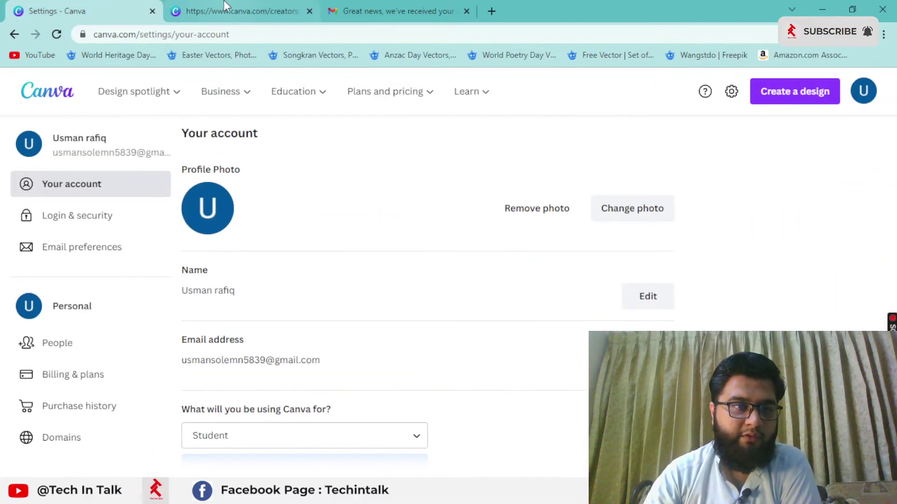
left_click(225, 5)
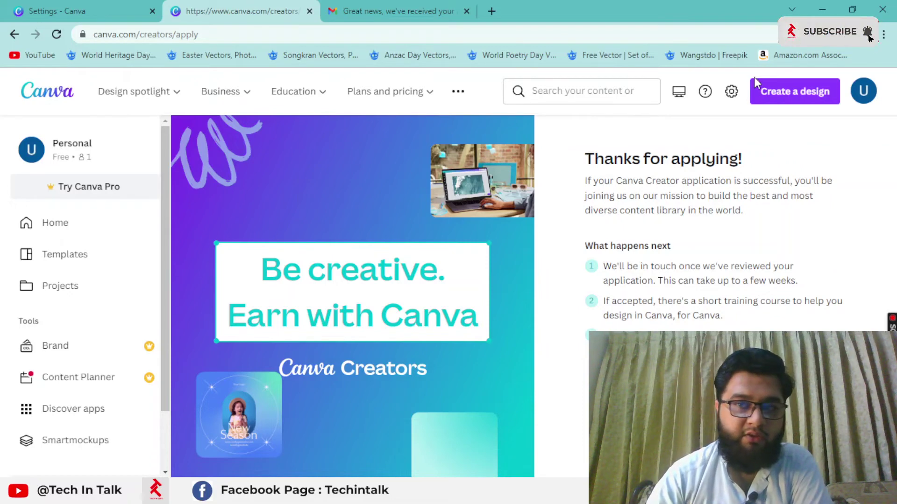
left_click(864, 91)
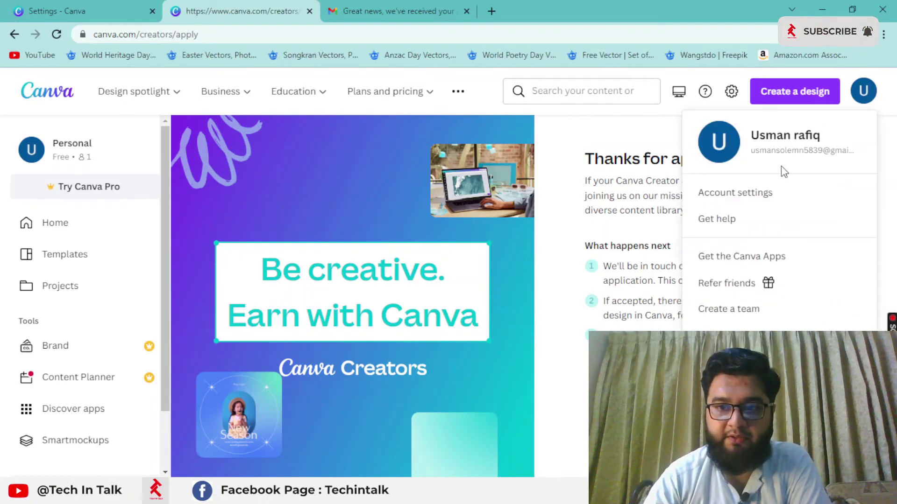
Step: Go to account Settings and open the People page listing the single Owner
left_click(760, 201)
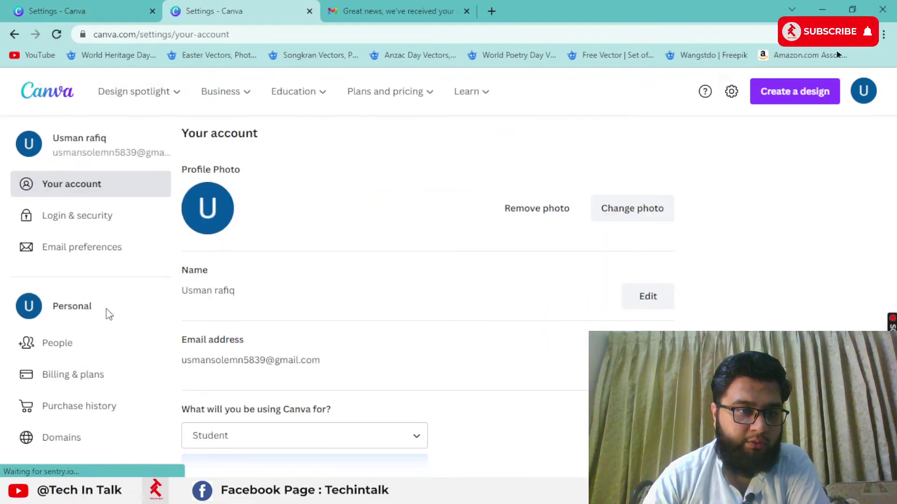
left_click_drag(106, 310, 43, 300)
left_click(132, 304)
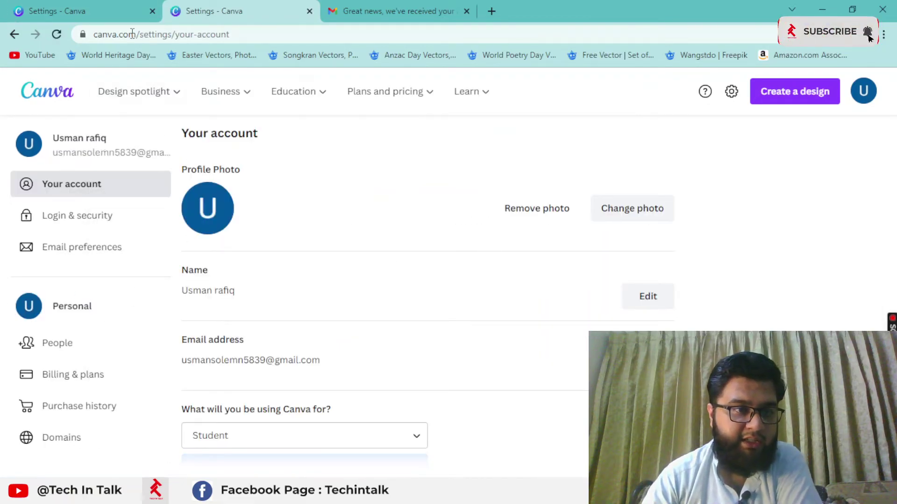
left_click(84, 3)
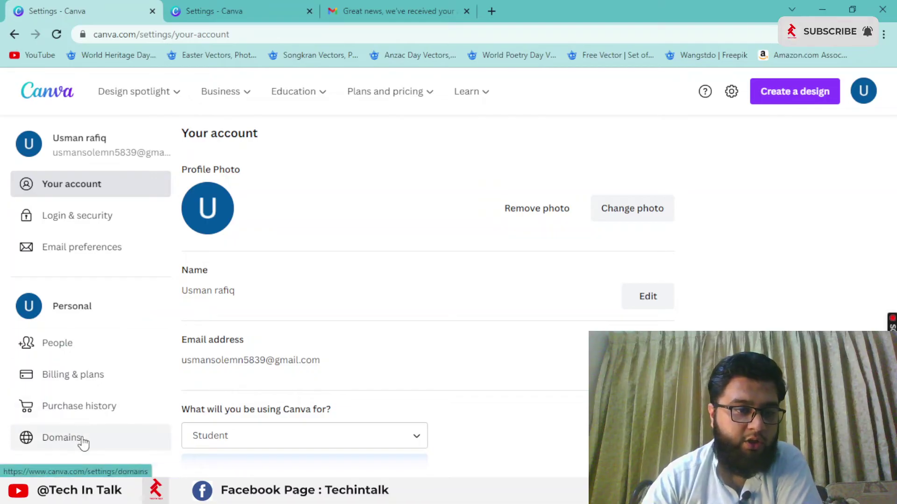
left_click(89, 356)
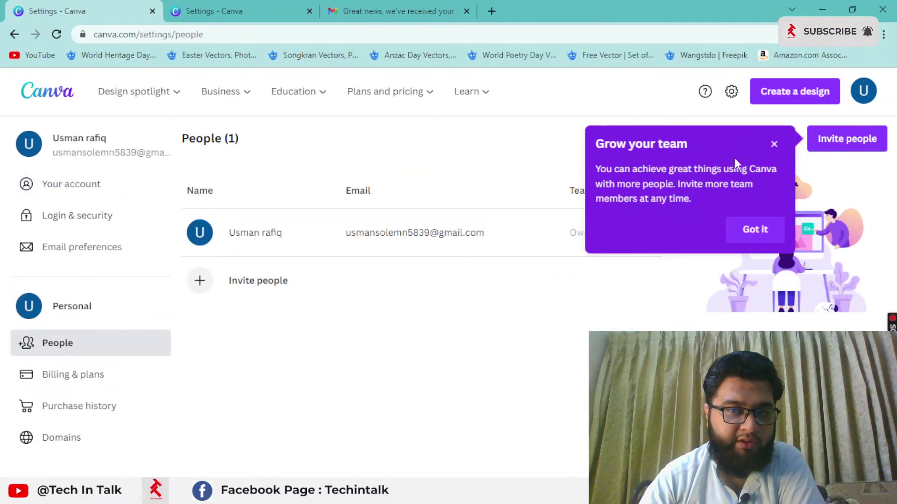
Step: Close the Grow your team tip and open the Invite people e-mail form
left_click(774, 144)
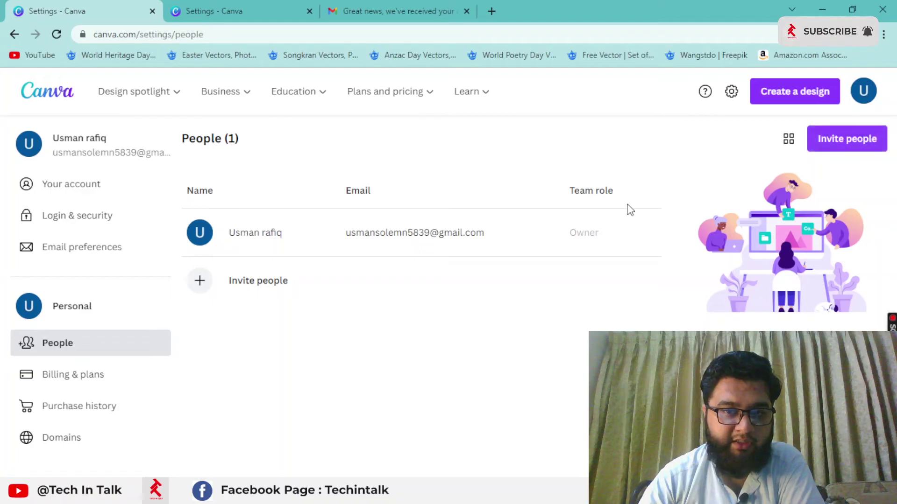
left_click_drag(562, 189, 637, 190)
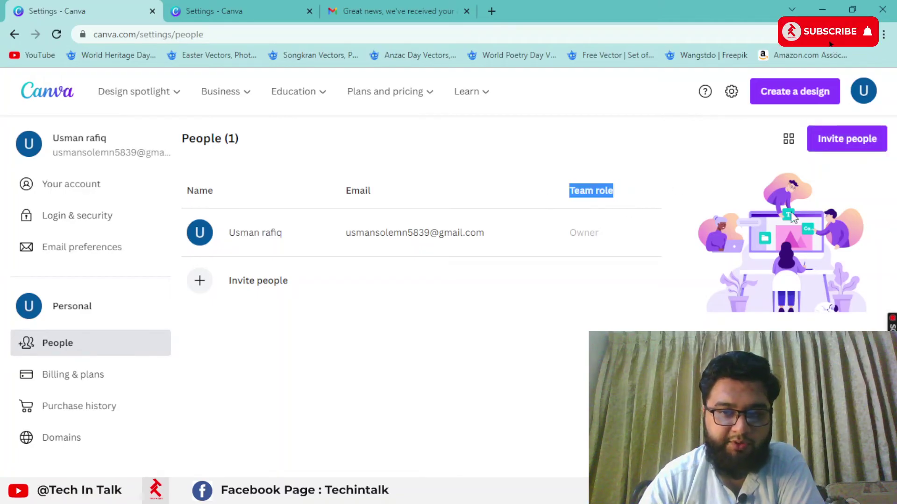
left_click(866, 135)
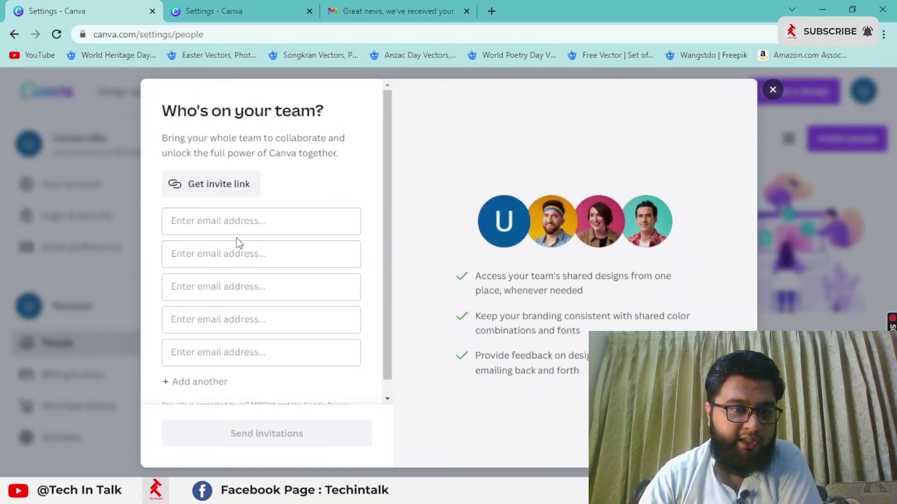
Step: Look over the empty e-mail address fields, then close the Who's on your team? dialog unsent
left_click(237, 256)
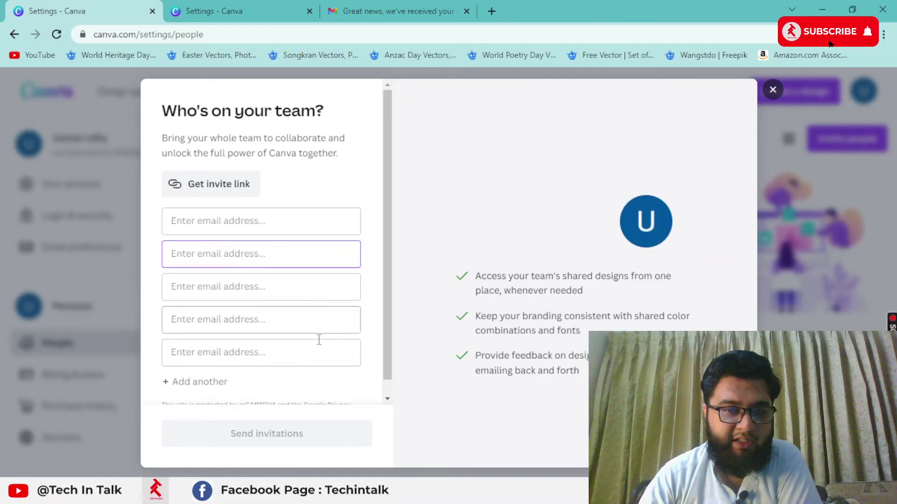
left_click(263, 233)
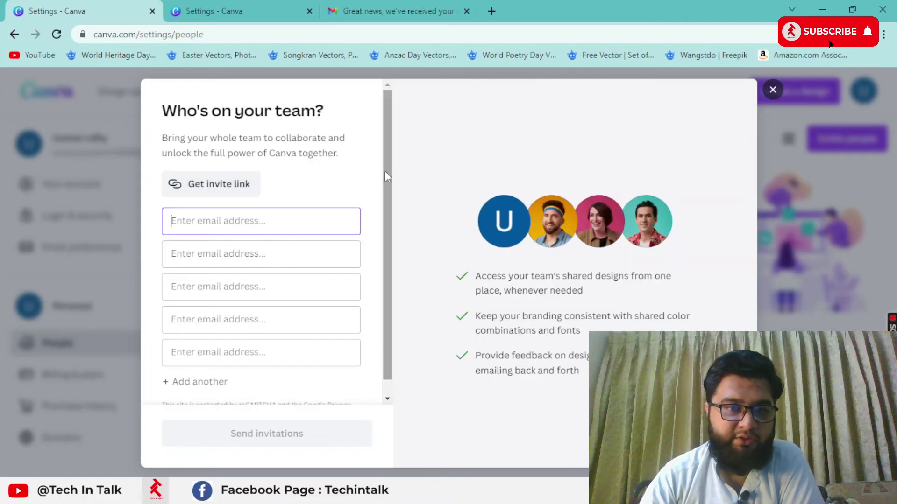
left_click_drag(384, 171, 387, 242)
scroll(391, 190, "up", 1)
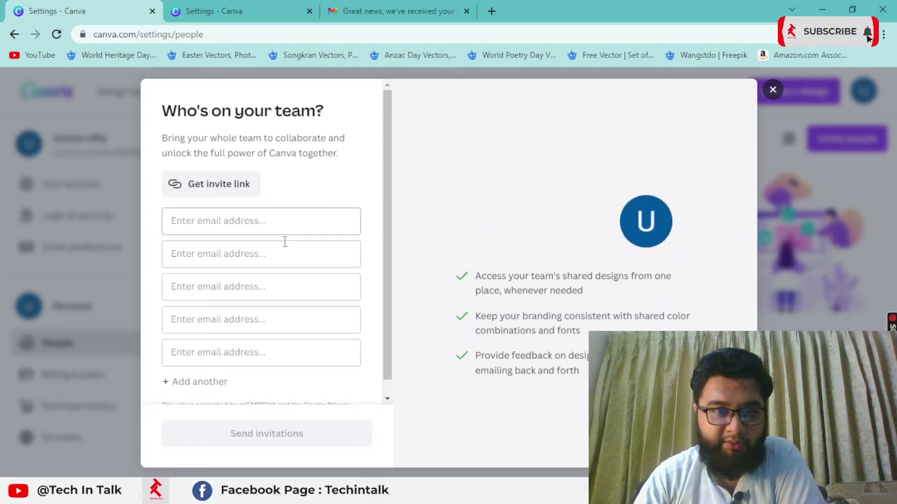
left_click(773, 89)
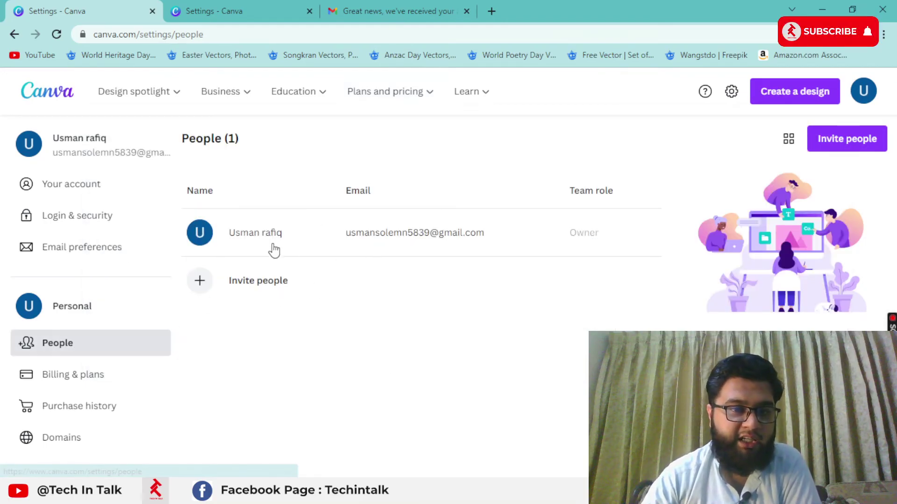
Step: Toggle the people list to grid view and back, then reopen the Invite people dialog
left_click_drag(319, 220, 580, 226)
left_click(649, 244)
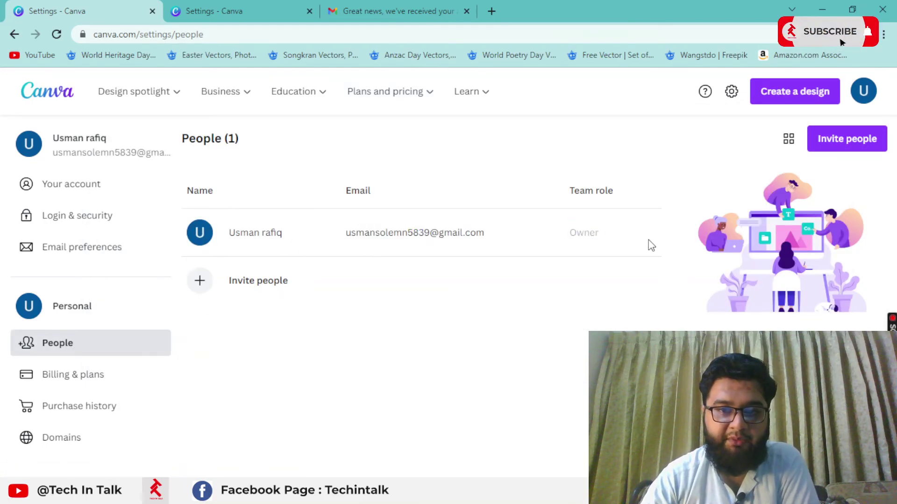
left_click(788, 139)
left_click(789, 139)
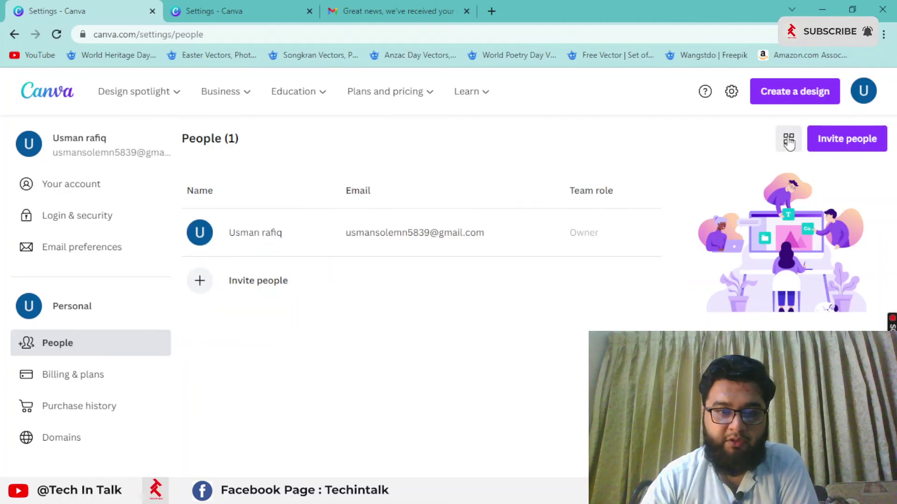
left_click(855, 144)
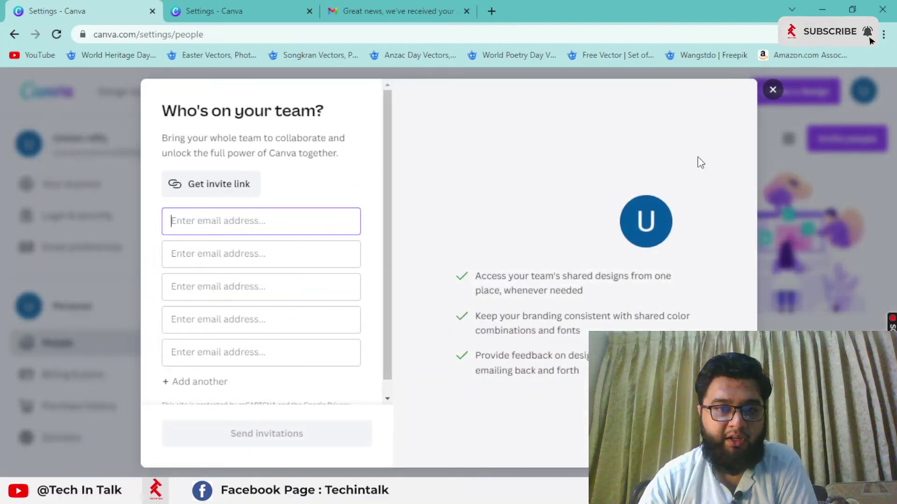
Step: Close the Who's on your team? invite dialog without sending any invitations
left_click(772, 91)
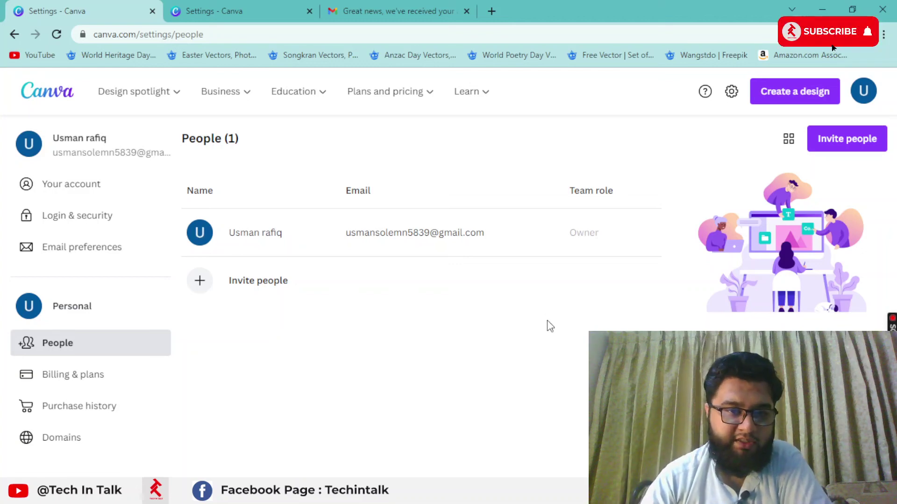
left_click_drag(348, 234, 491, 234)
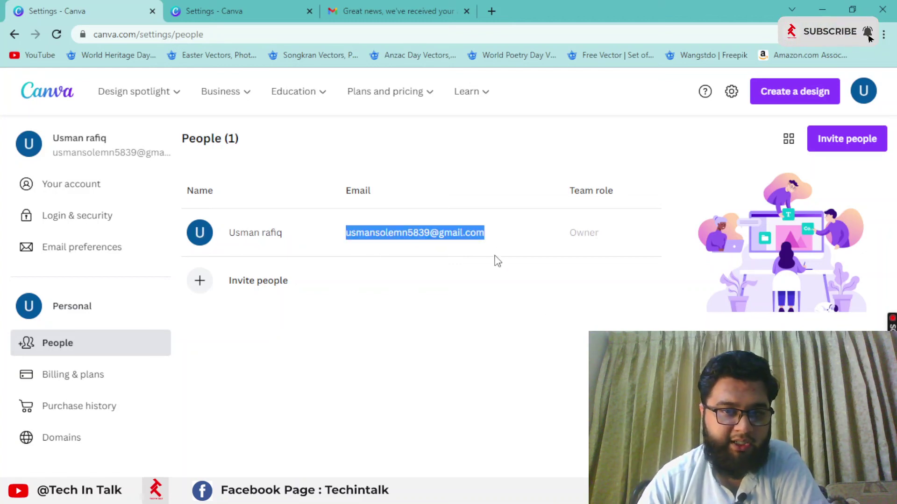
left_click(498, 270)
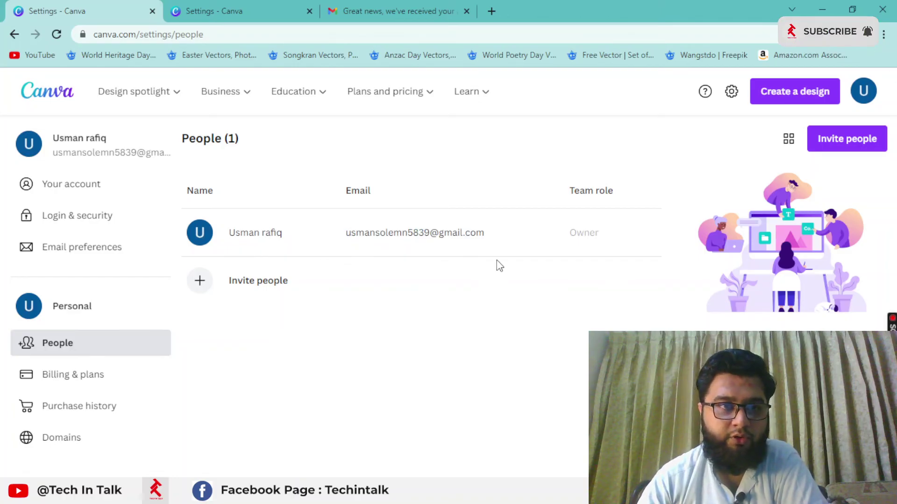
Step: Check the other Settings tab and the Gmail tab, then return to the People settings
left_click(218, 7)
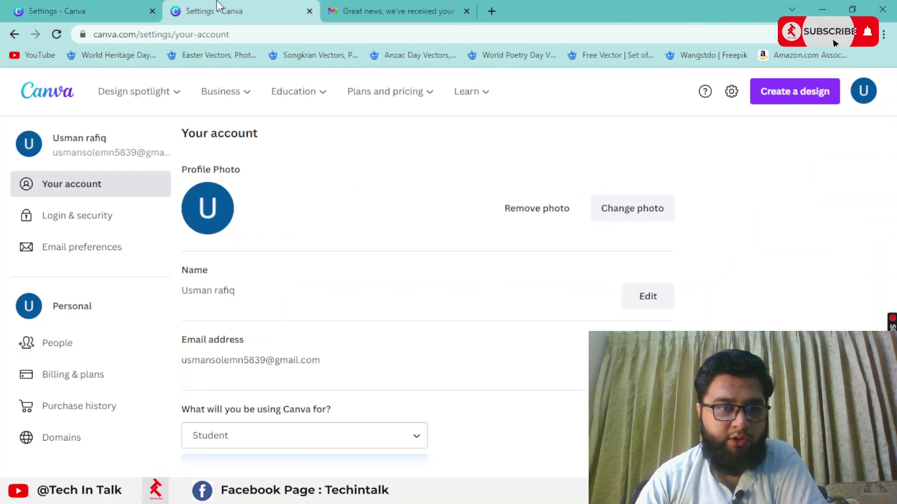
scroll(310, 280, "down", 4)
scroll(423, 238, "up", 3)
scroll(424, 238, "up", 2)
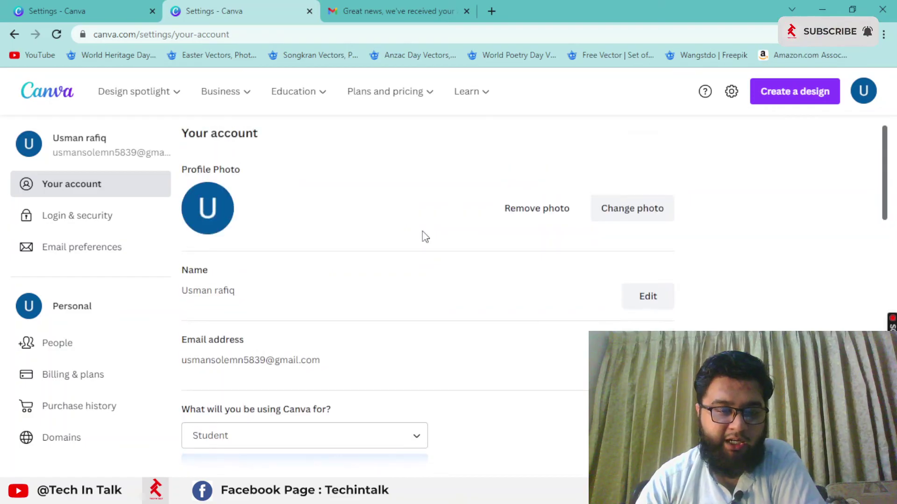
left_click(394, 10)
left_click(120, 9)
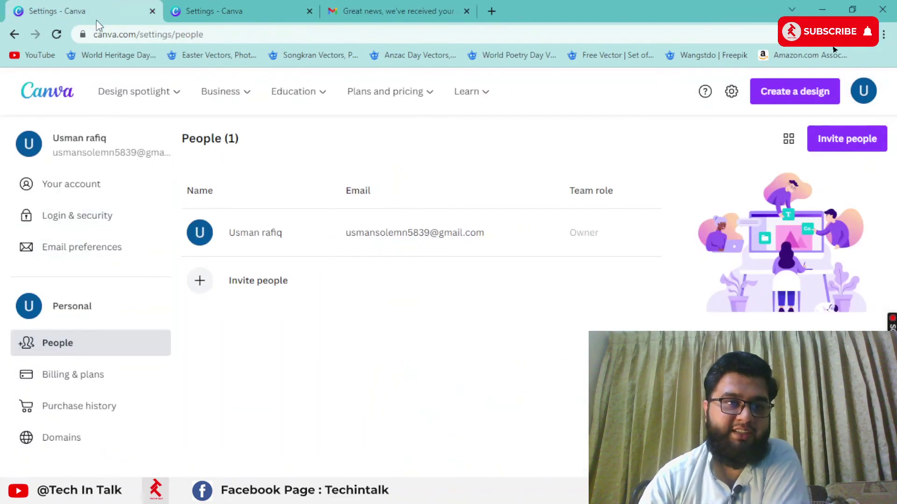
Step: Go to the Canva home dashboard and browse suggestions like Whiteboard and Presentation (16:9)
mouse_move(124, 90)
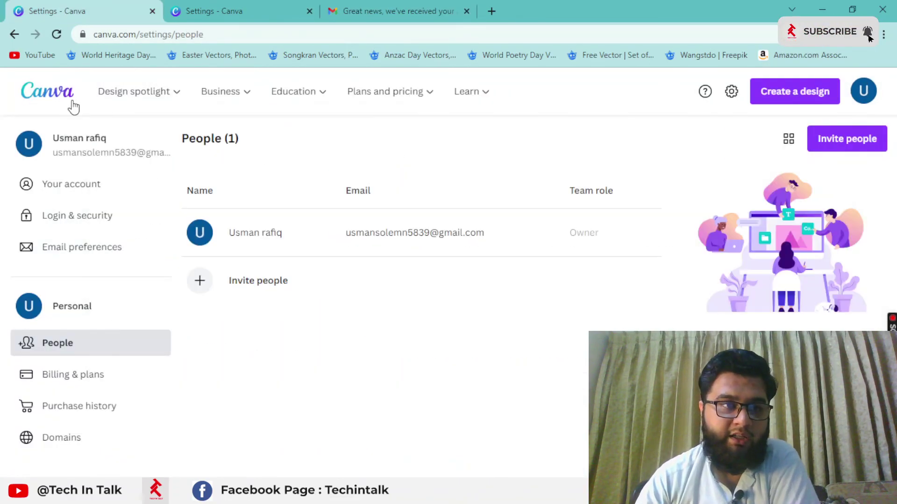
left_click(70, 99)
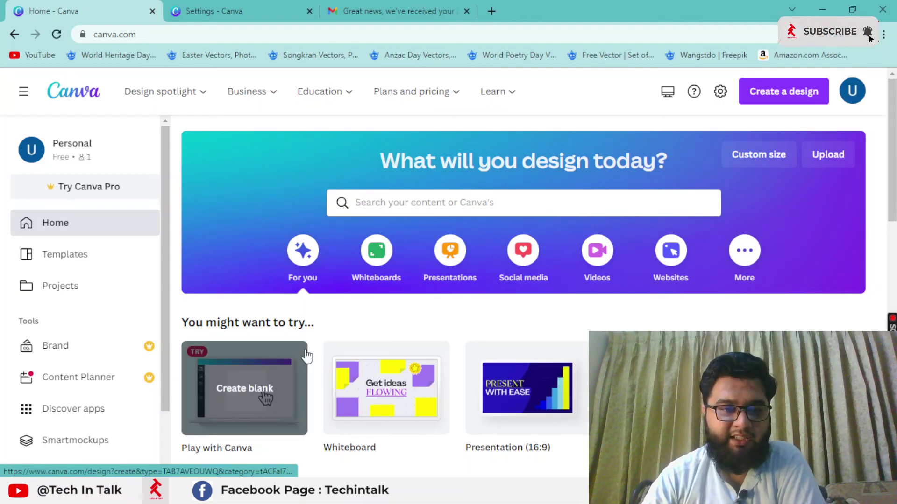
scroll(314, 342, "down", 2)
scroll(315, 344, "down", 8)
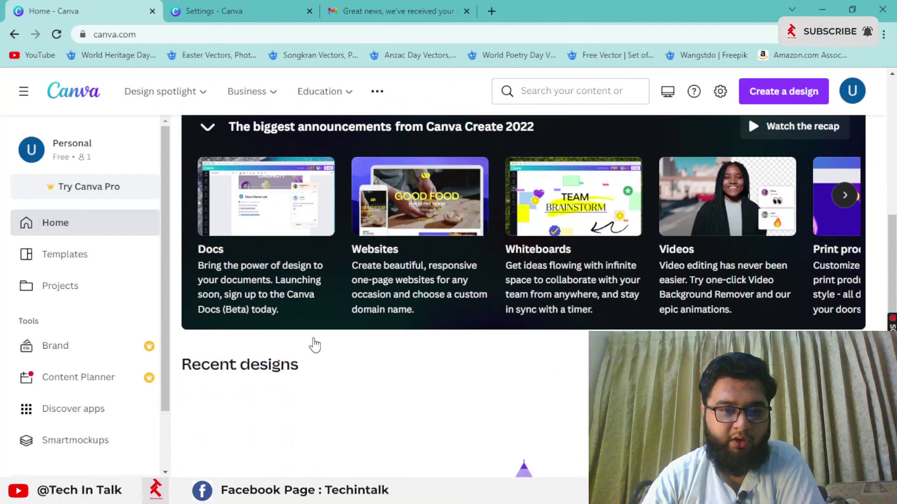
scroll(317, 345, "up", 10)
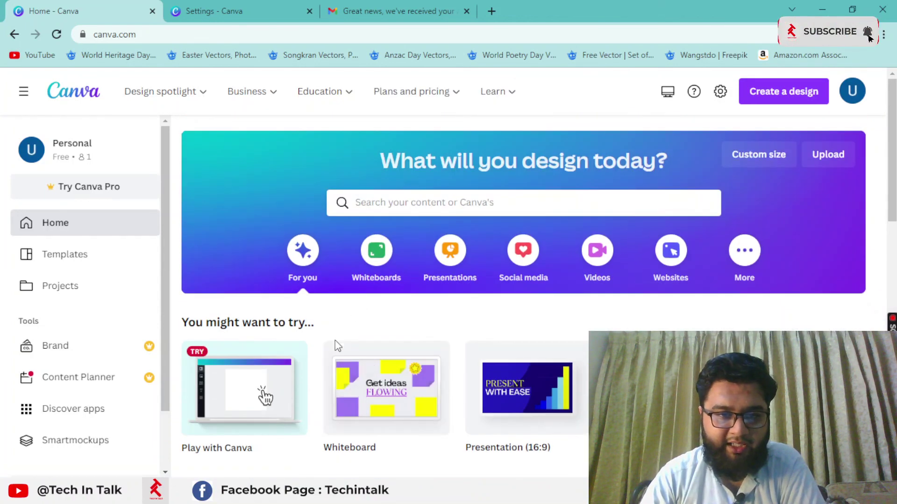
scroll(319, 367, "down", 2)
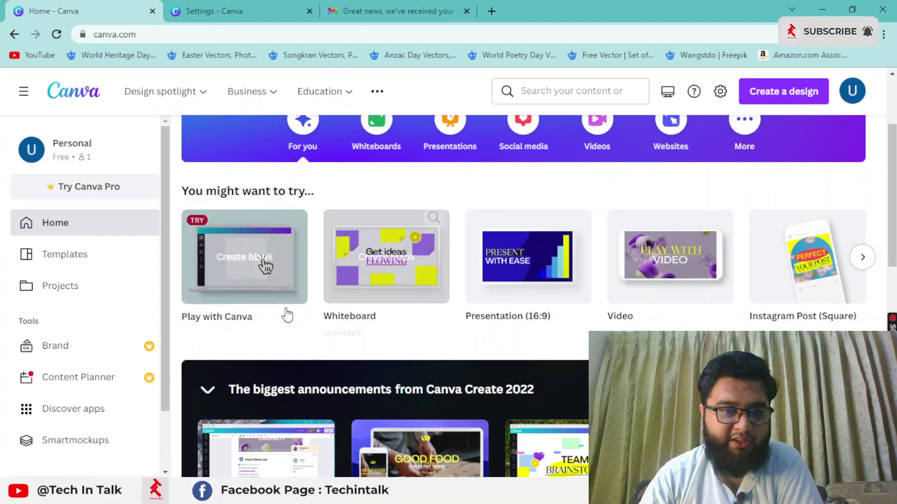
scroll(275, 331, "up", 2)
scroll(281, 346, "down", 2)
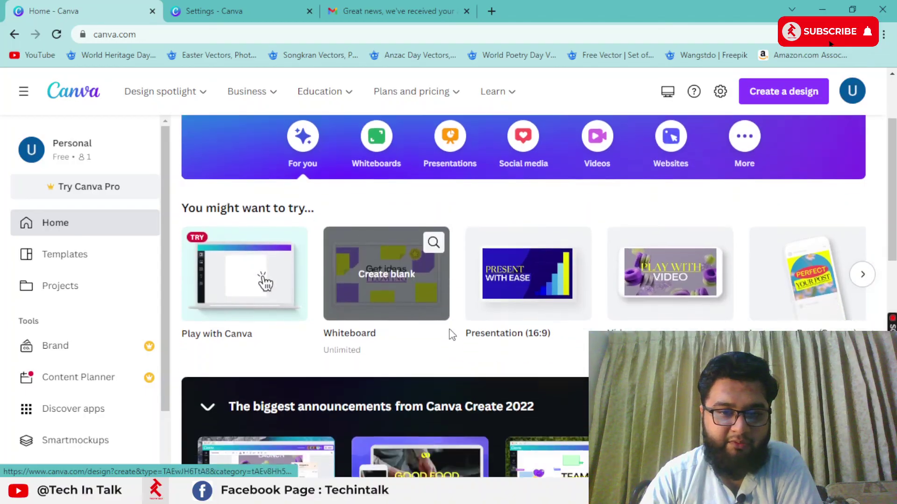
scroll(693, 297, "up", 4)
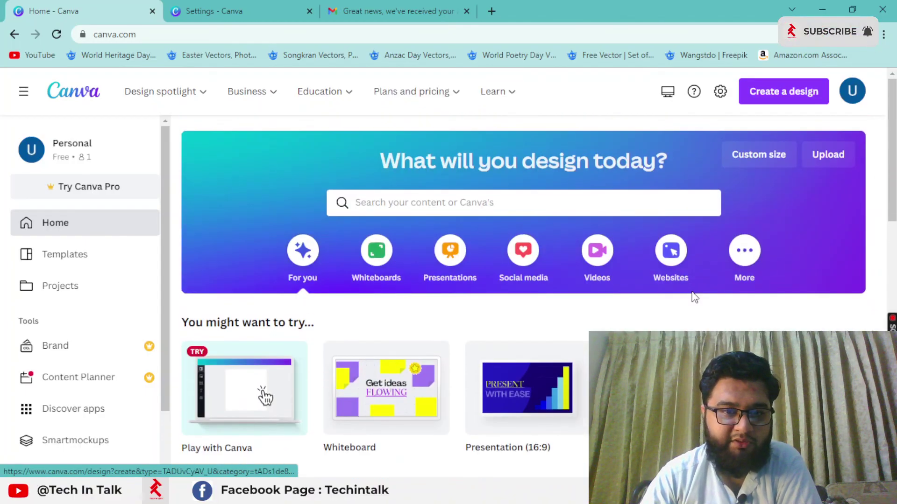